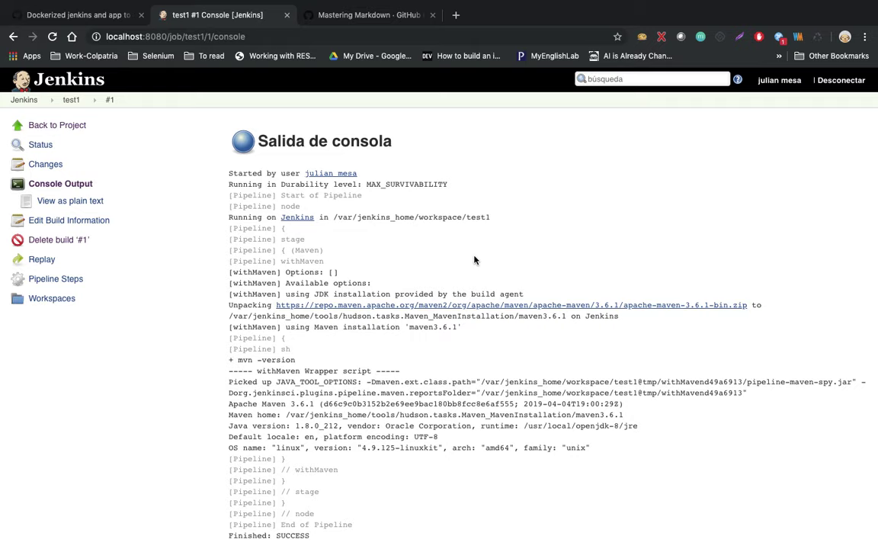
- Highlight 'mvn -version' and Maven 3.6.1 in build #1's log, then return to the test1 pipeline page
scroll(474, 260, "down", 3)
scroll(474, 259, "up", 3)
left_click_drag(297, 360, 237, 360)
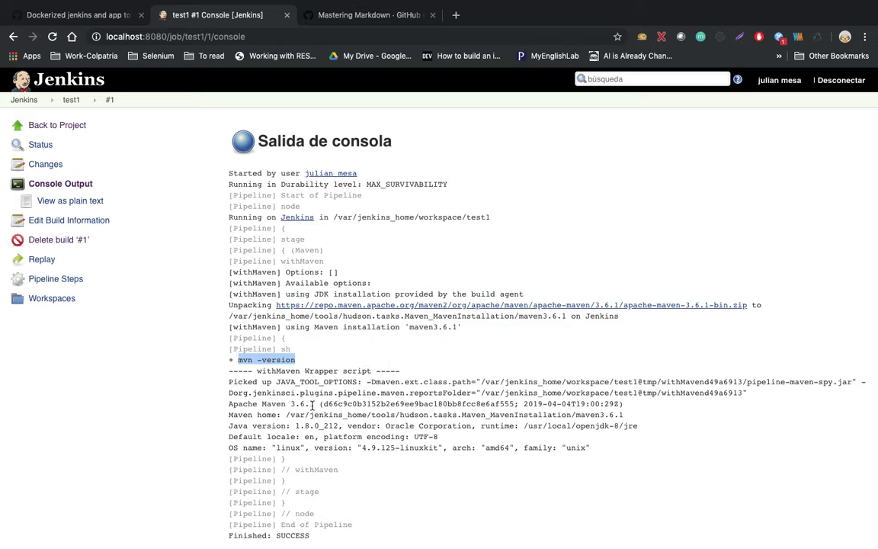
left_click_drag(312, 405, 290, 404)
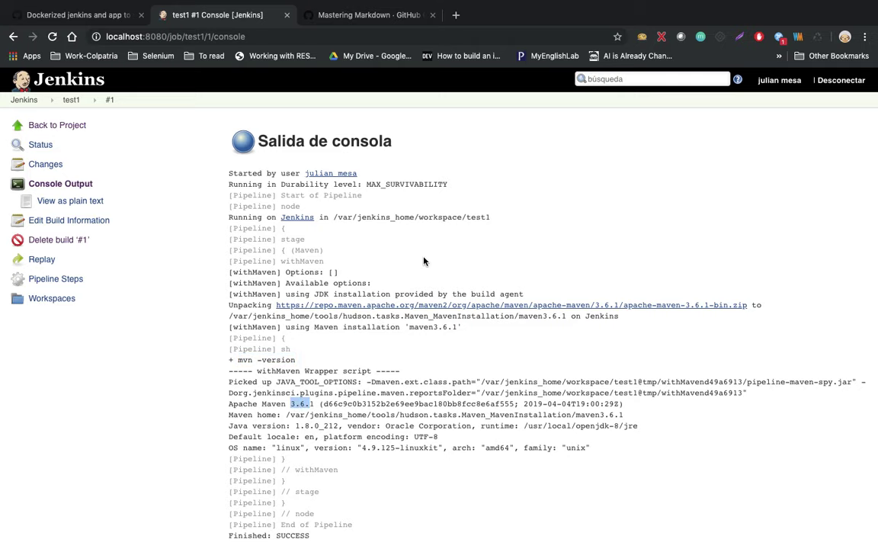
left_click(70, 100)
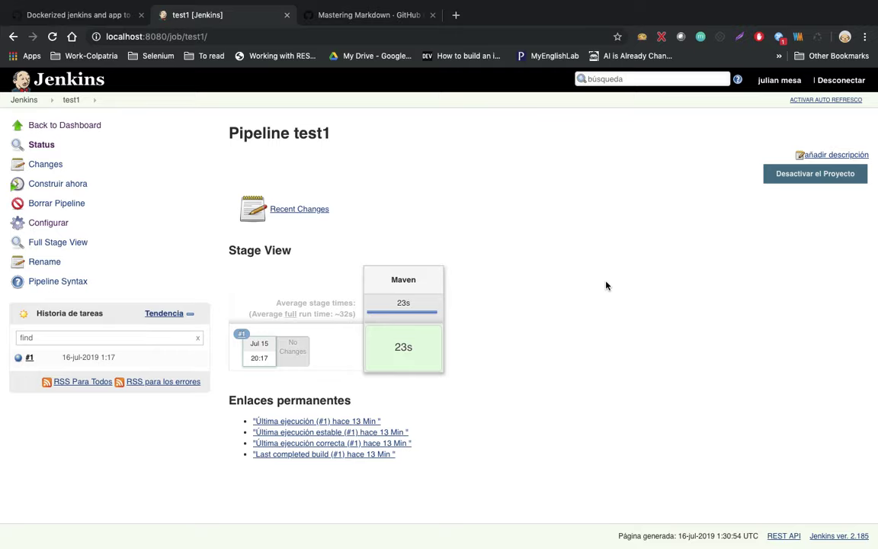
- Bring Terminal forward and exit the Jenkins container shell back to the host
key("ctrl+Up")
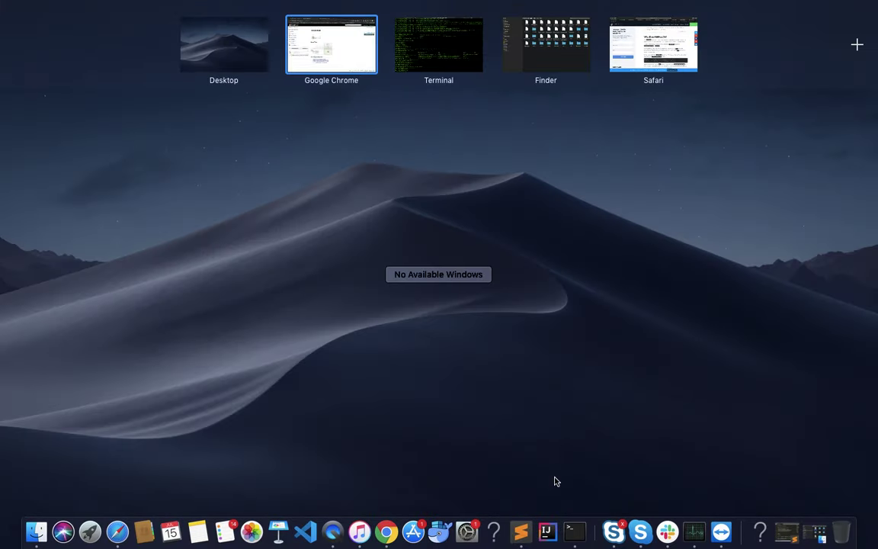
left_click(574, 531)
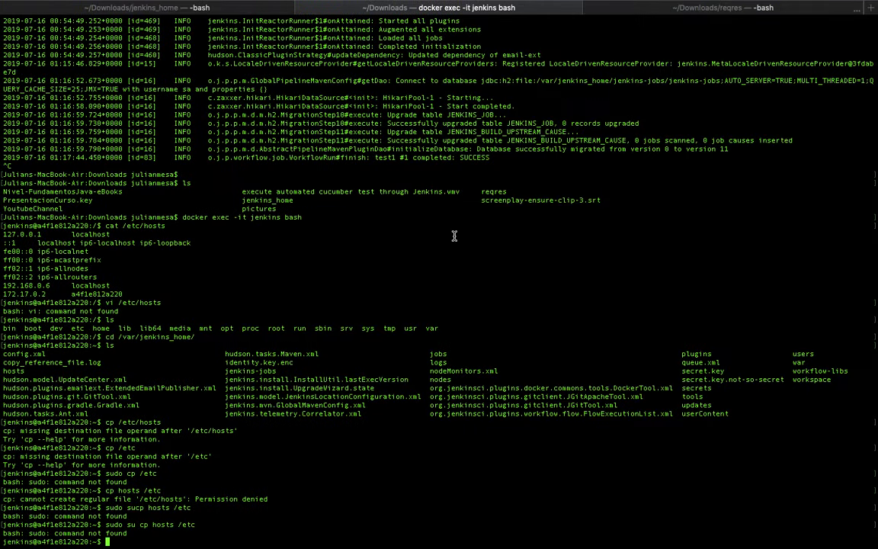
type("exit")
key("Return")
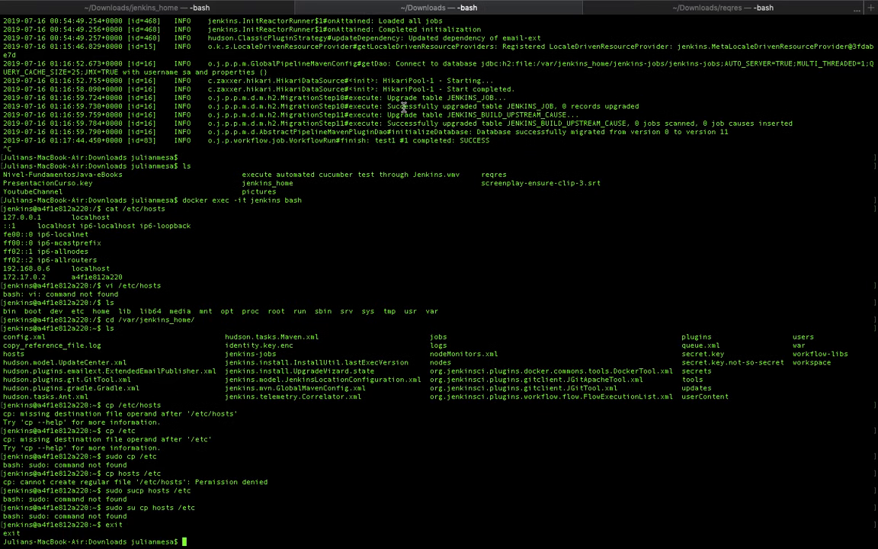
- In the reqres session, clear the screen, run ifconfig and highlight the en0 address 192.168.0.10
left_click(211, 9)
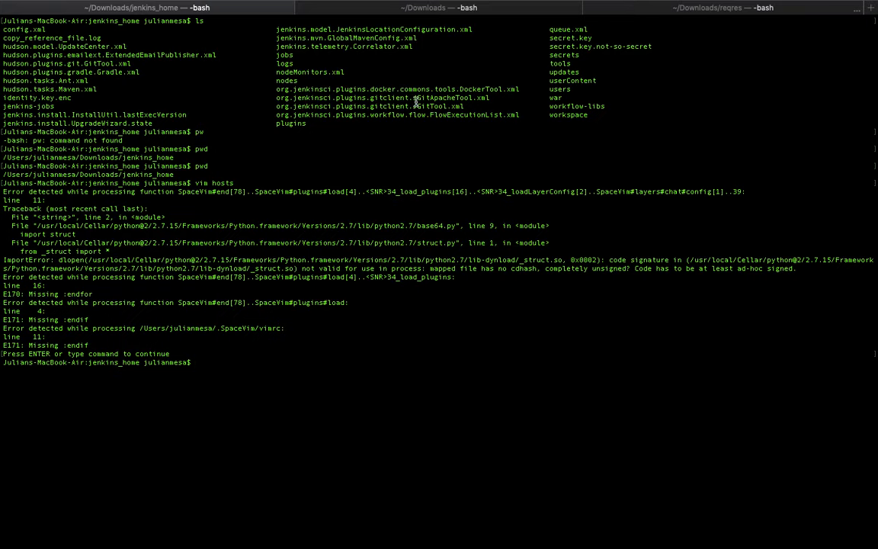
left_click(666, 15)
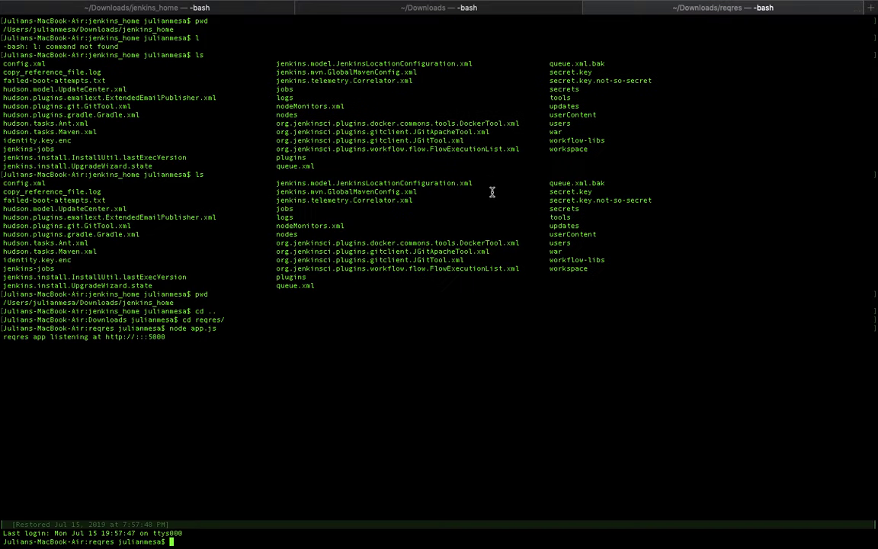
key("Return")
key("Return")
key("super+k")
type("infconfig")
key("Return")
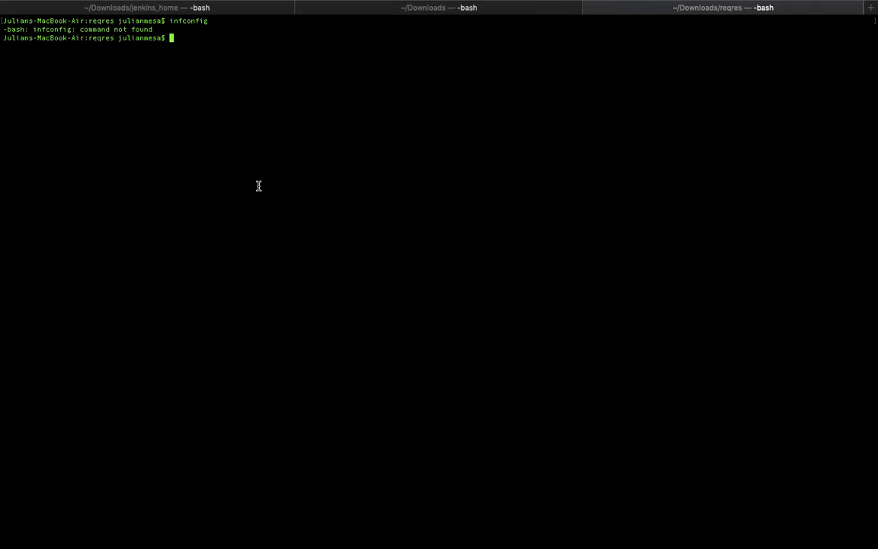
key("Up")
key("BackSpace")
key("BackSpace")
key("BackSpace")
key("BackSpace")
key("BackSpace")
key("BackSpace")
type("fconfig")
key("Return")
left_click_drag(109, 149, 59, 148)
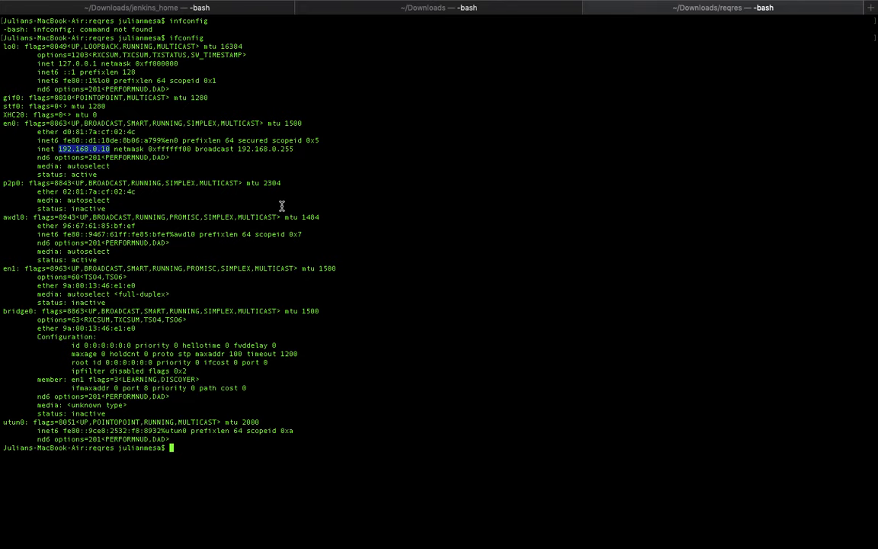
left_click(378, 9)
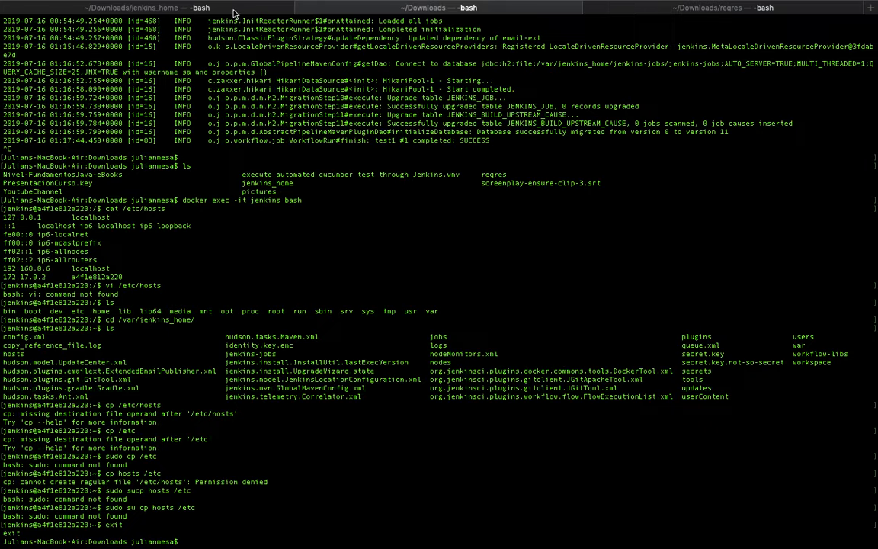
- In the jenkins_home session, run 'docker container ls' and 'docker rm -f jenkins'
left_click(194, 7)
type("docker container ls")
key("Return")
type("docker rm -f ")
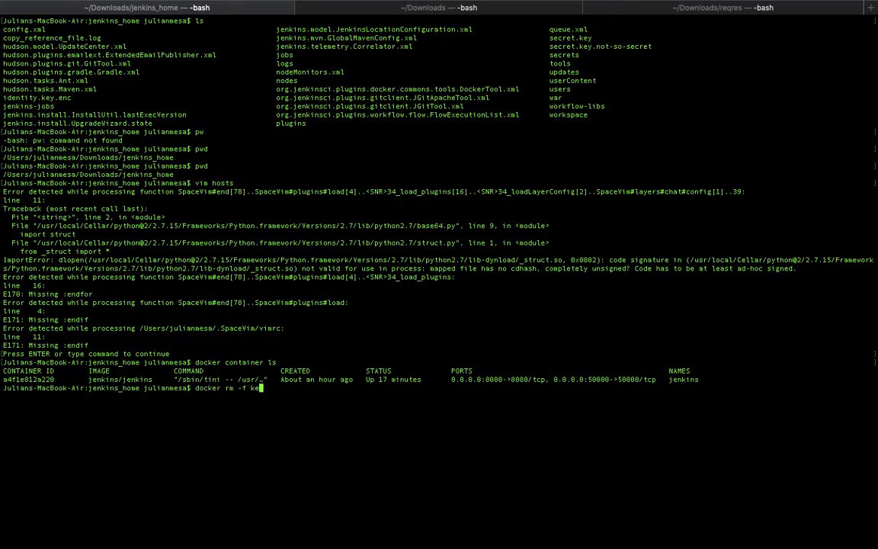
type("jenkins")
key("Return")
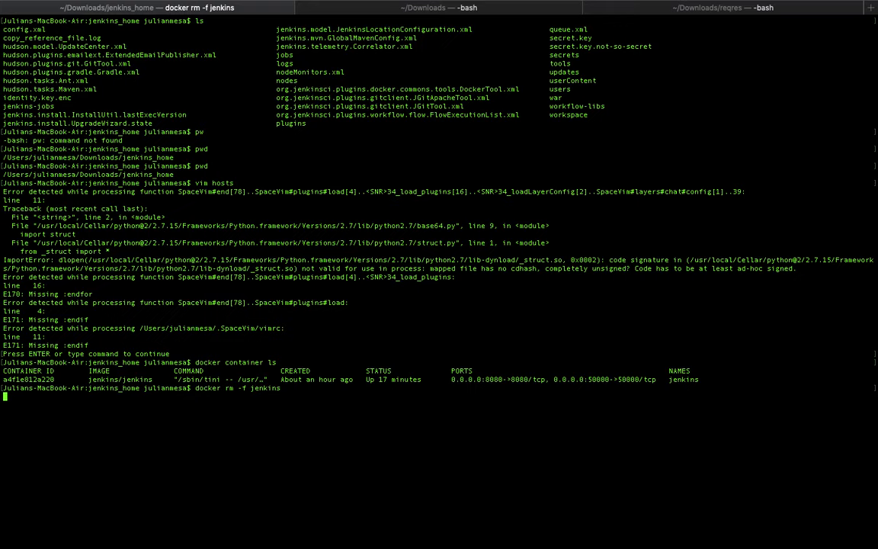
- Browse the shell command history, then return to the Dockerized Jenkins gist in the browser
type("d")
key("Up")
key("Up")
key("ctrl+r")
type("ex")
key("ctrl+c")
key("ctrl+c")
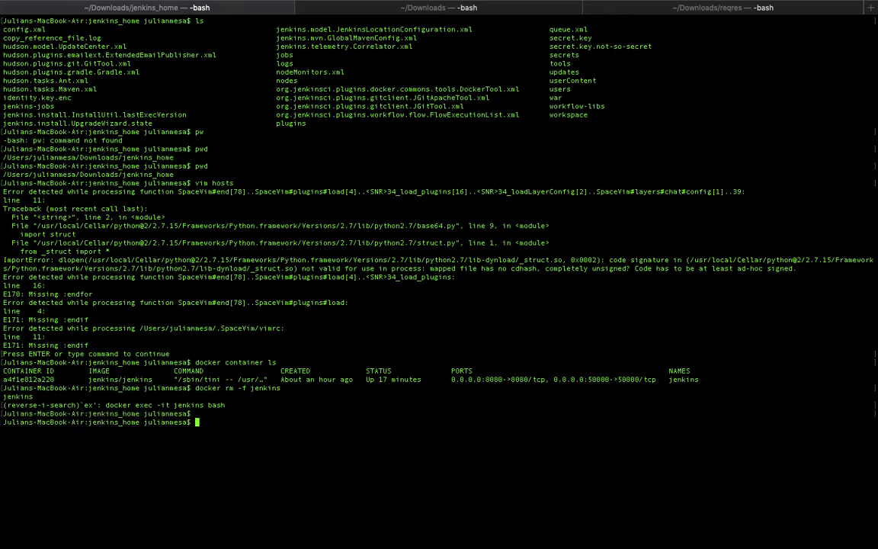
key("Up")
key("Up")
key("Up")
key("Up")
key("Down")
key("Down")
key("Down")
key("Down")
key("Down")
key("Up")
key("Up")
key("Left")
key("Left")
key("Left")
key("Left")
key("Left")
key("Up")
key("ctrl+Right")
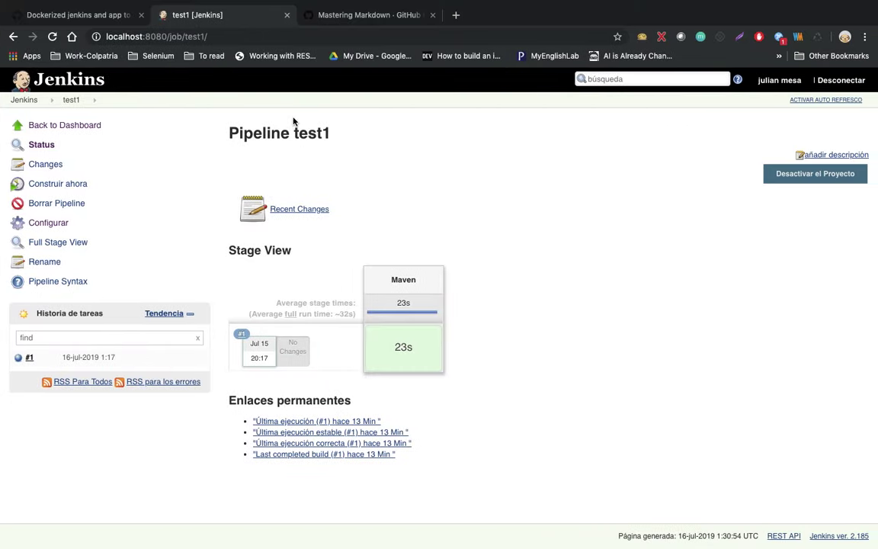
left_click(80, 14)
- Paste the gist's step 4 docker run command, change the IP to 192.168.0.10, and run it
scroll(427, 322, "up", 10)
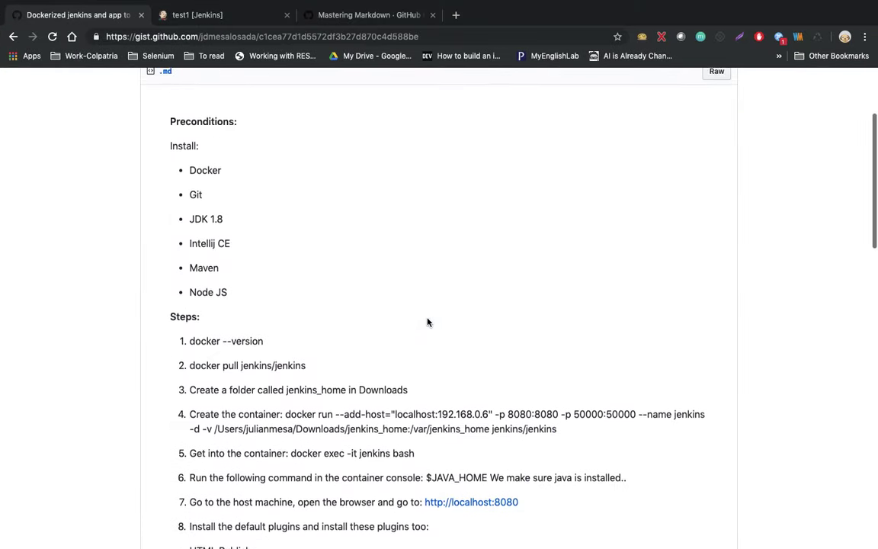
mouse_move(557, 459)
left_mouse_down()
mouse_move(253, 448)
mouse_move(284, 446)
left_mouse_up()
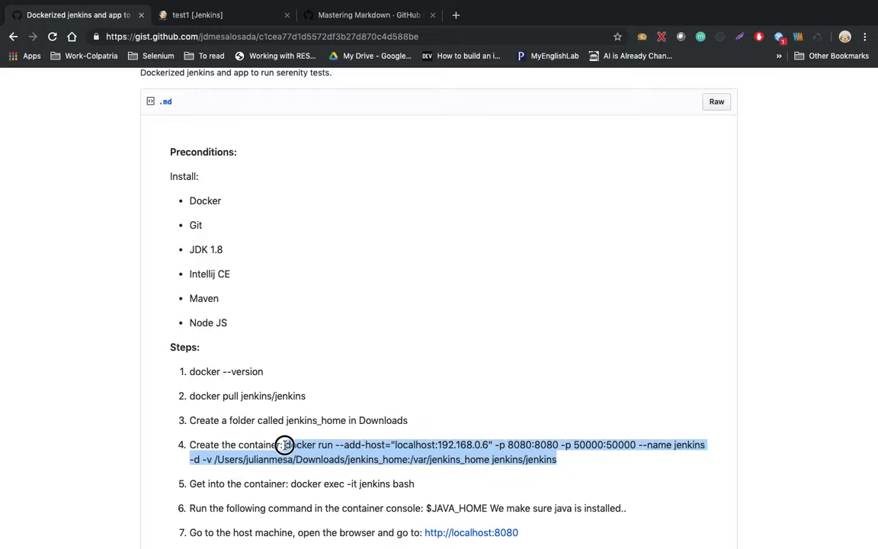
key("super+Tab")
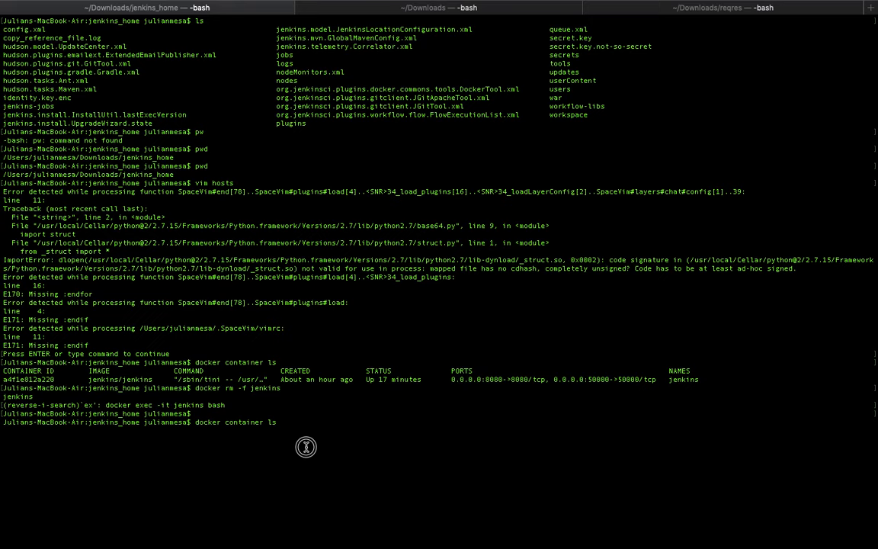
key("super+v")
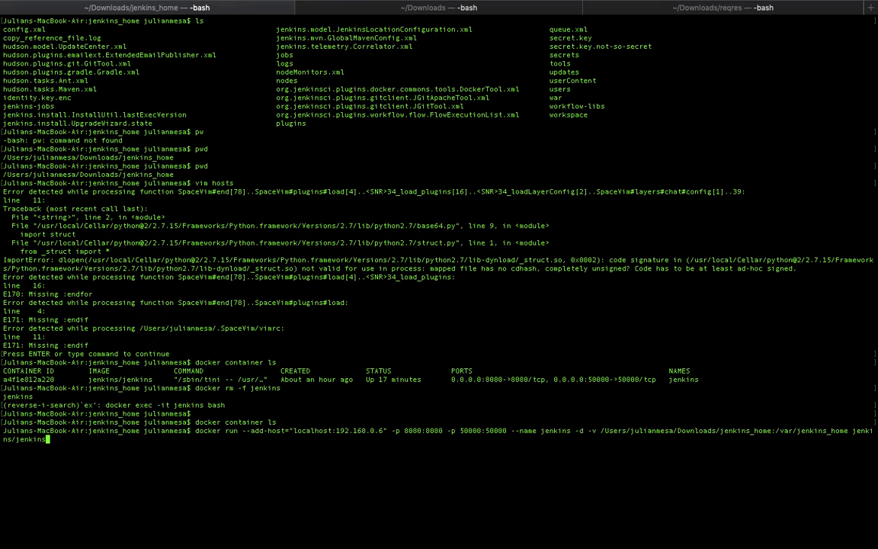
key("Left")
key("Left")
key("Left")
key("Left")
key("Left")
key("Left")
key("Left")
key("Left")
key("Left")
key("Left")
key("Left")
key("Left")
key("Left")
key("Left")
key("Left")
key("Left")
key("Left")
key("Left")
key("Left")
key("Left")
key("Left")
key("Left")
key("Left")
key("Left")
key("Left")
key("Left")
key("Left")
key("Left")
key("Left")
key("Left")
key("Left")
key("Left")
key("Left")
key("Left")
key("Left")
key("Left")
key("Left")
key("Left")
key("Left")
key("Left")
key("Left")
key("Left")
key("Left")
key("Left")
key("Left")
key("Left")
key("Left")
key("Left")
key("Left")
key("Left")
key("Left")
key("Left")
key("Left")
key("Left")
key("Left")
key("Left")
key("Left")
key("Left")
key("Left")
key("Left")
key("Left")
key("Left")
key("Left")
key("Left")
key("Left")
type("0")
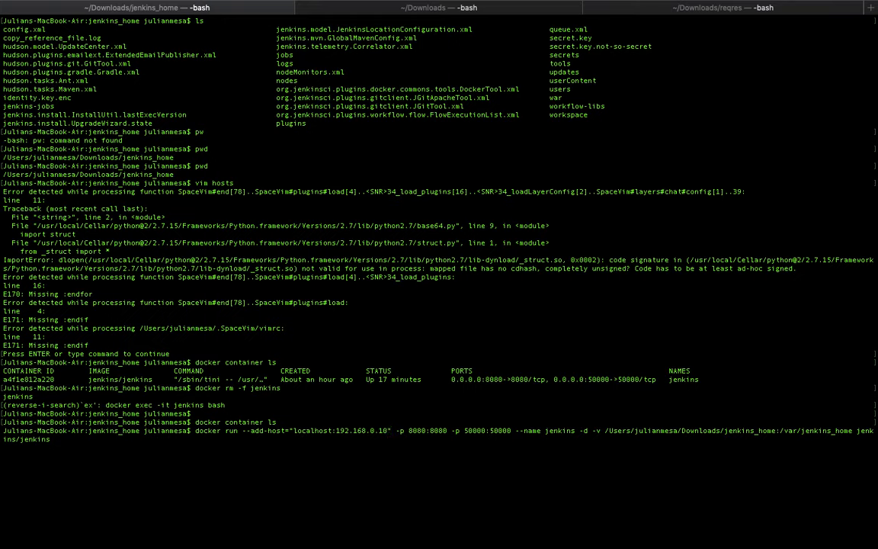
key("Return")
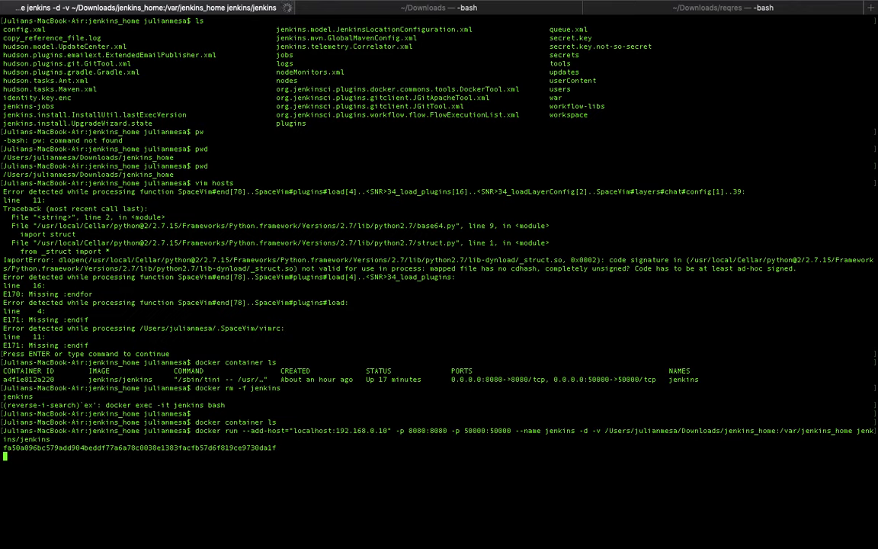
- Follow the new container's startup output with 'docker logs -f jenkins'
type("docker container ls")
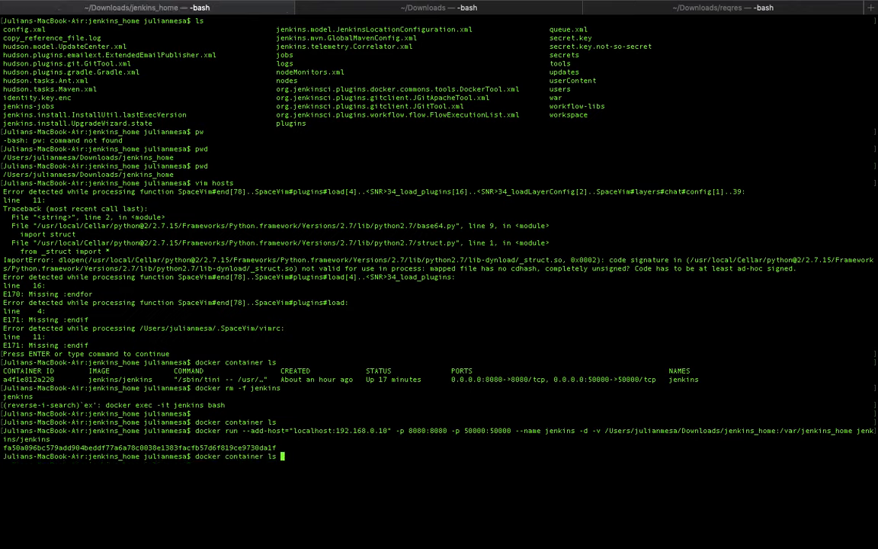
key("BackSpace")
key("BackSpace")
key("BackSpace")
key("BackSpace")
key("BackSpace")
key("BackSpace")
key("BackSpace")
type("logs")
type(" -f j")
type("enkins")
key("Return")
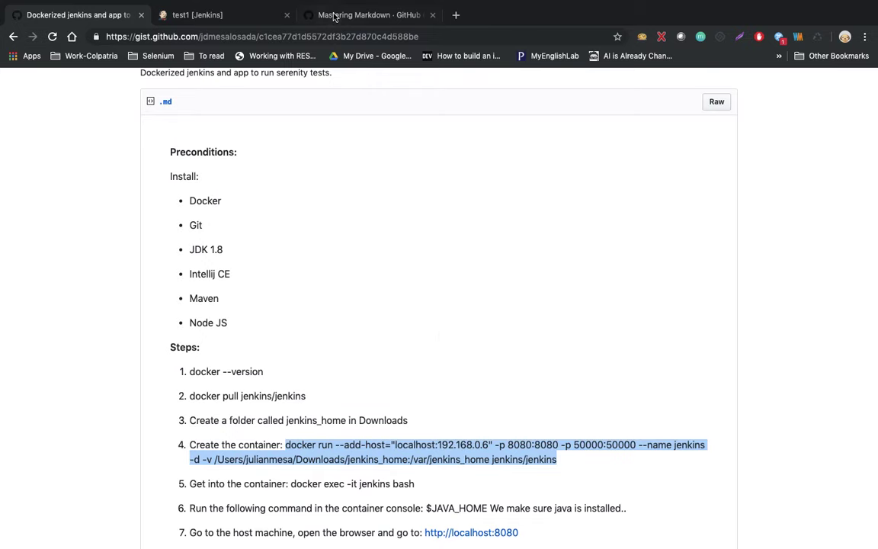
- In the test1 tab, strip '/job/test1/' from the URL to load localhost:8080
left_click(372, 15)
left_click(217, 15)
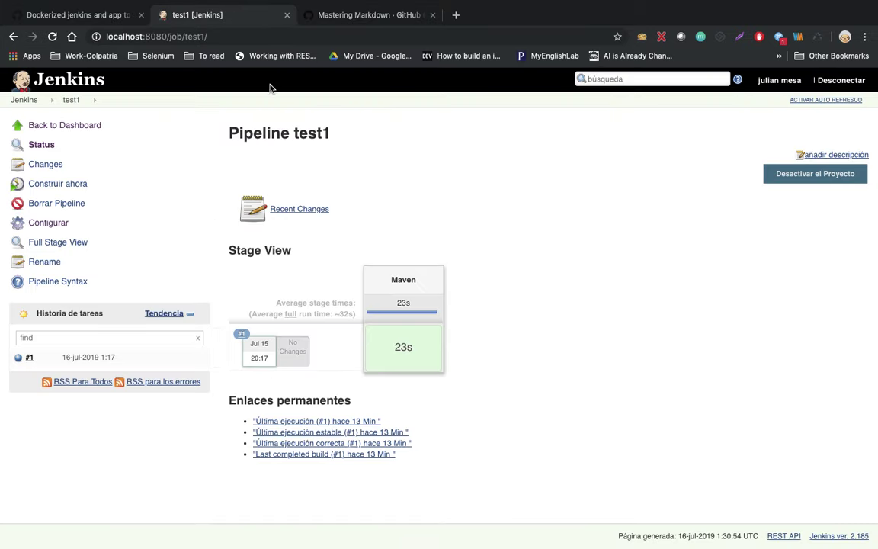
left_click_drag(199, 36, 169, 36)
key("BackSpace")
key("Return")
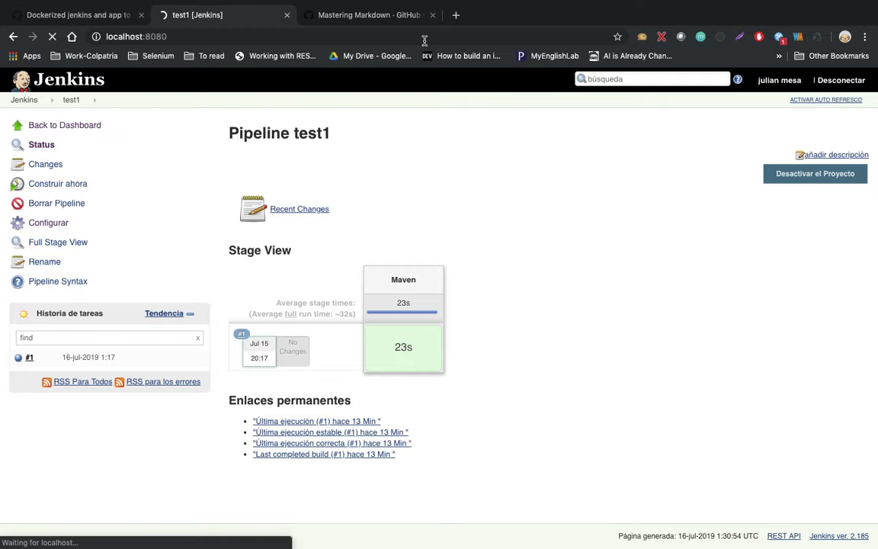
- Go to the desktop, launch QuickTime Player and start a new screen recording
key("ctrl+Left")
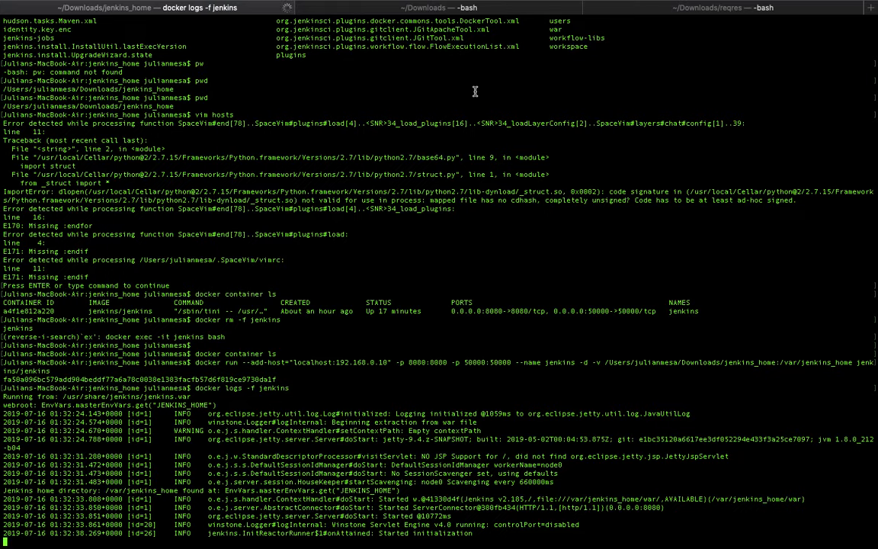
key("ctrl+Left")
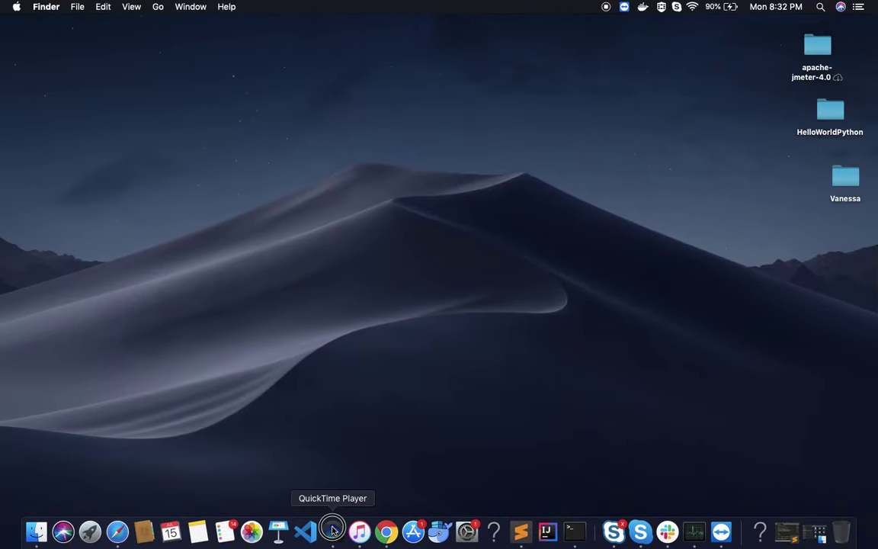
left_click(333, 530)
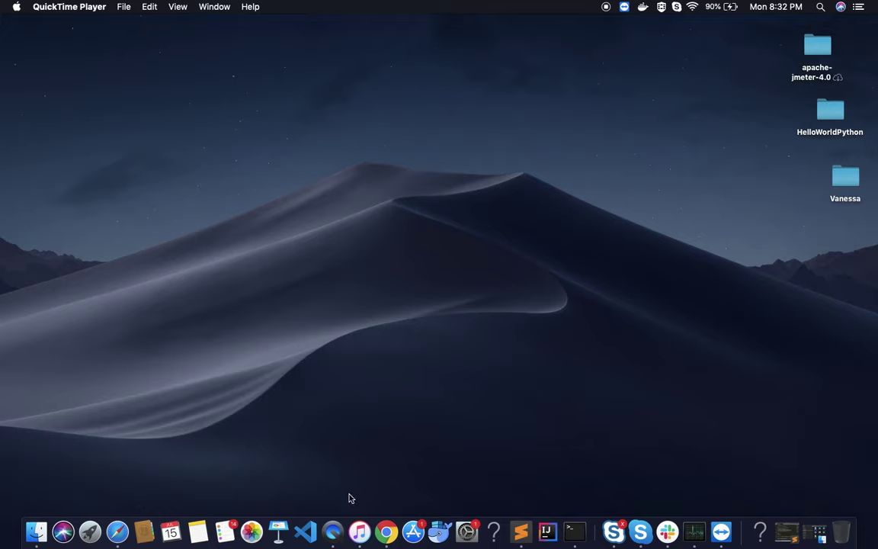
key("ctrl+super+n")
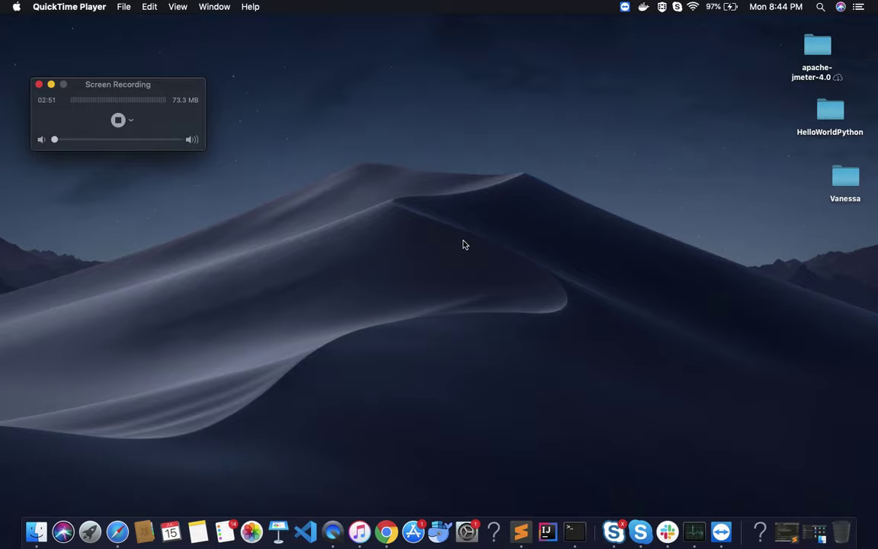
- Back in the browser, close the empty tab and show test1 build #4's console output
key("ctrl+Right")
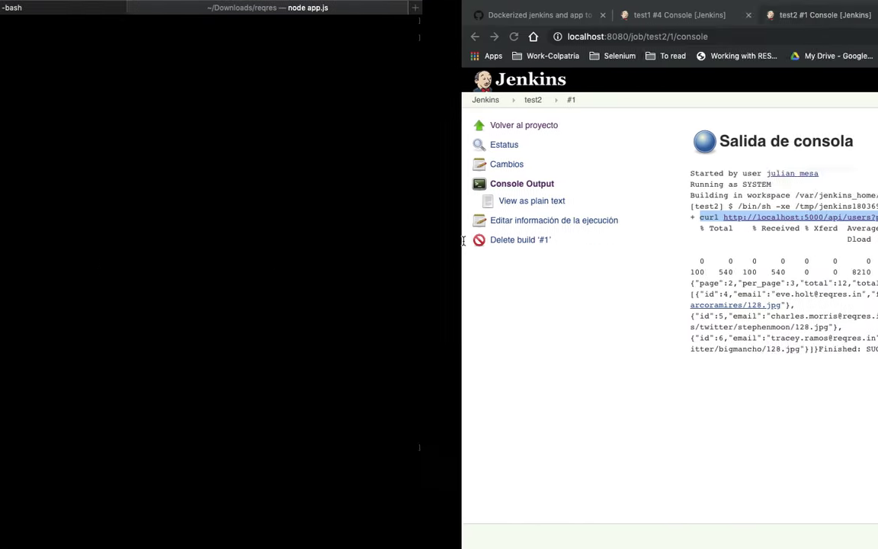
left_click(390, 159)
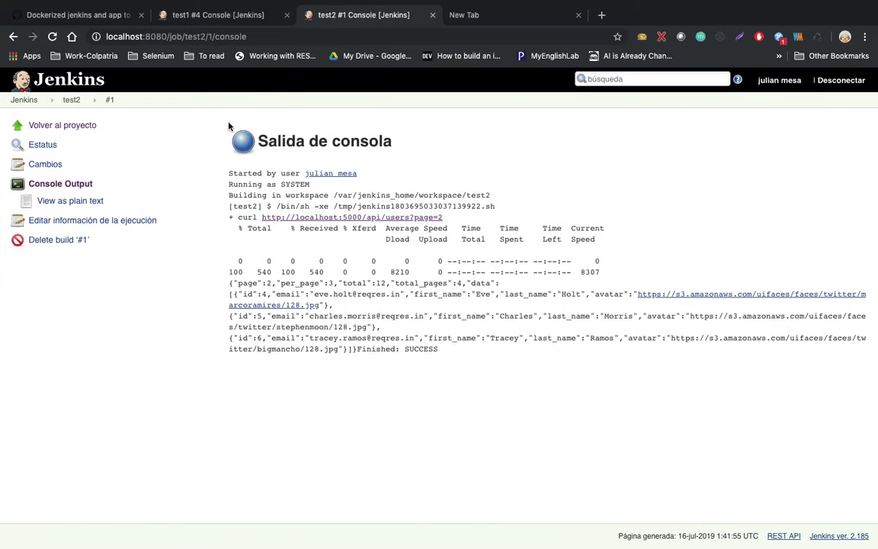
left_click(578, 14)
key("ctrl+Right")
key("ctrl+Left")
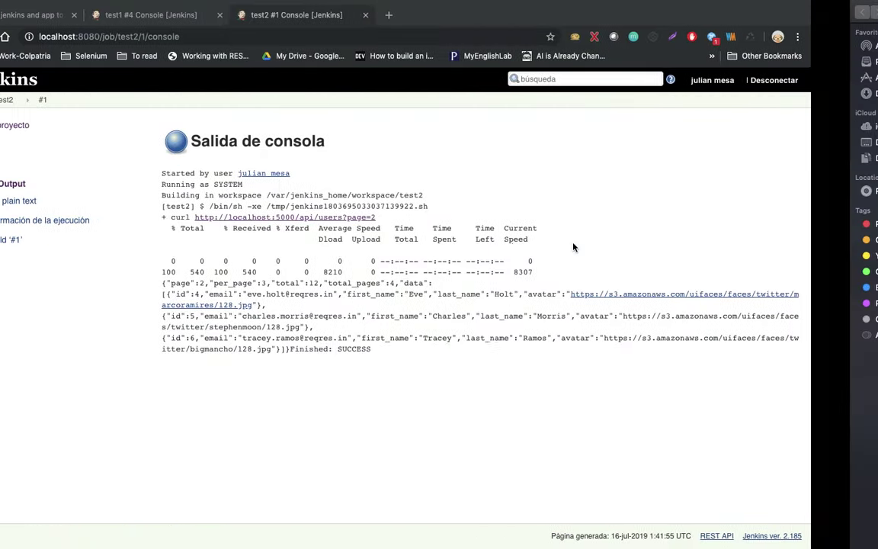
left_click(193, 17)
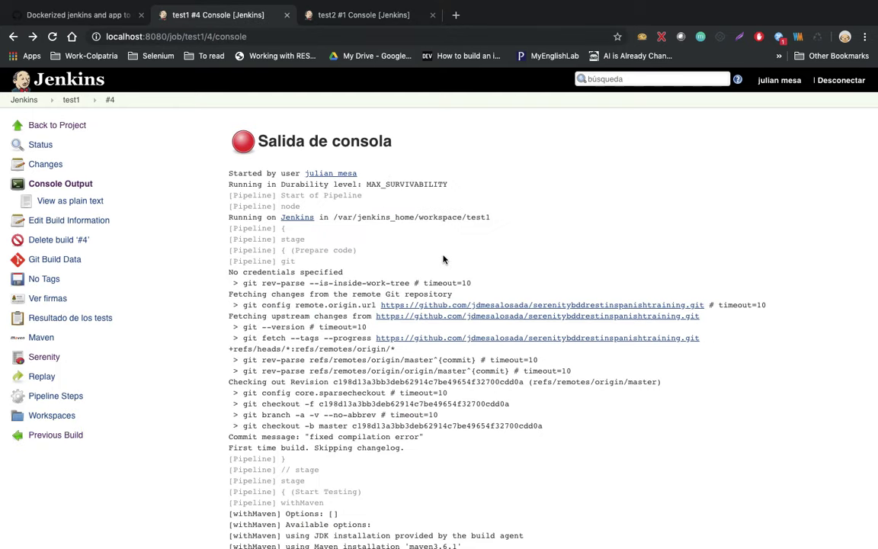
- Stop the reqres node server and rerun node app.js on port 5000
key("ctrl+Right")
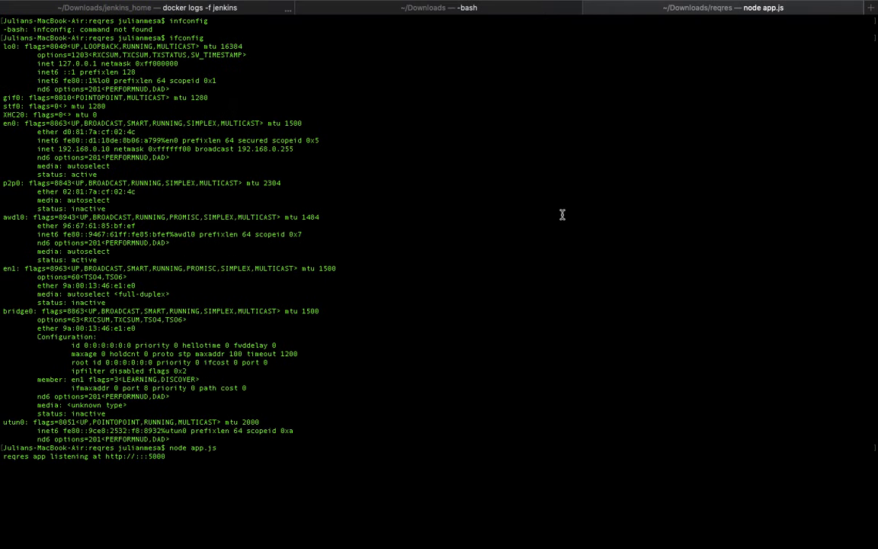
key("ctrl+c")
key("Return")
key("Up")
key("Return")
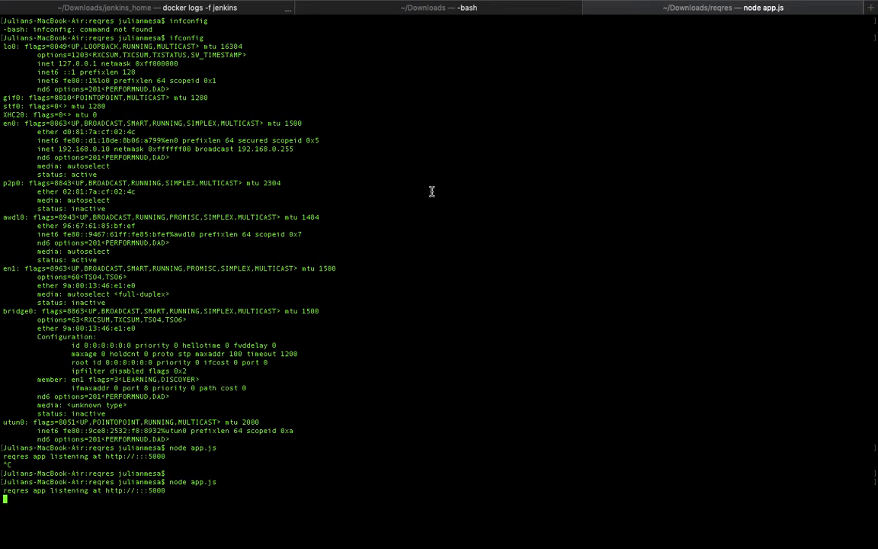
- Load the reqres app at localhost:5000 in a new browser tab
key("ctrl+Right")
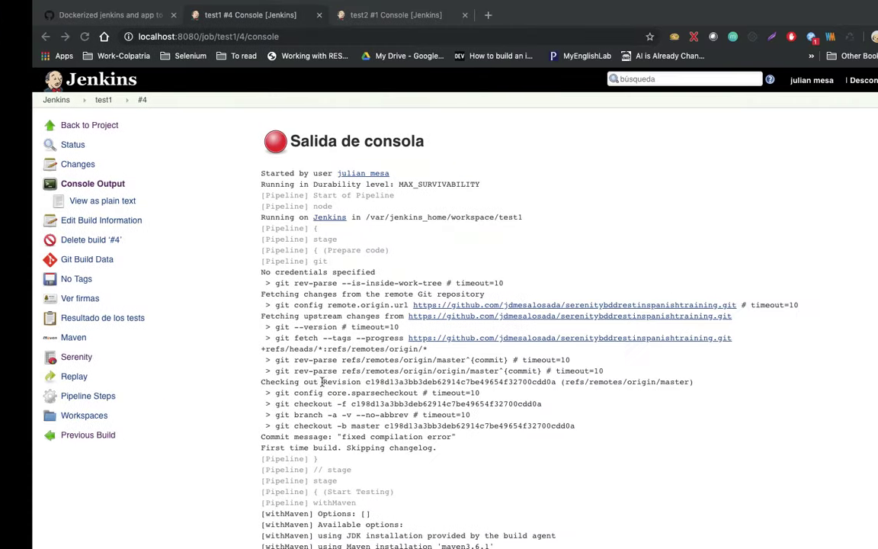
key("super+t")
type("lo")
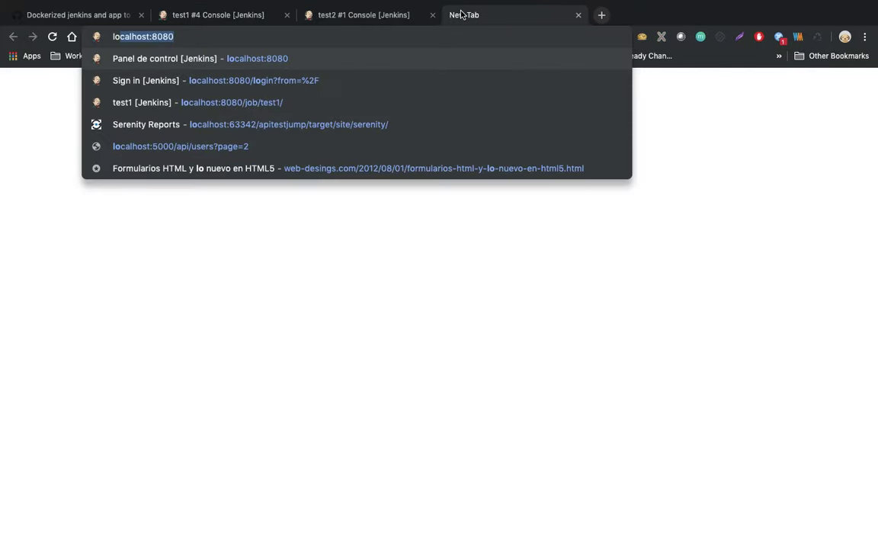
type("calhost:")
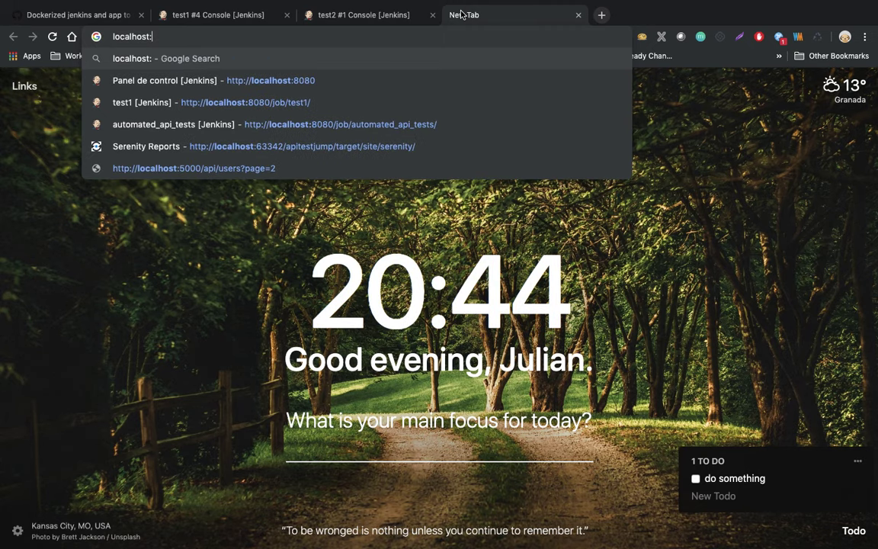
type("5000")
key("Return")
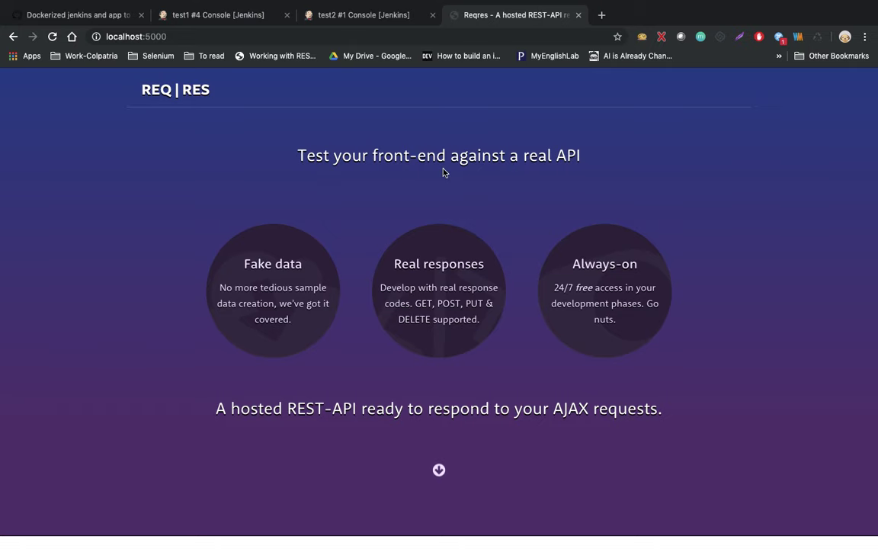
- Go from the test2 #1 console through the test2 job page to the Jenkins dashboard
left_click(369, 22)
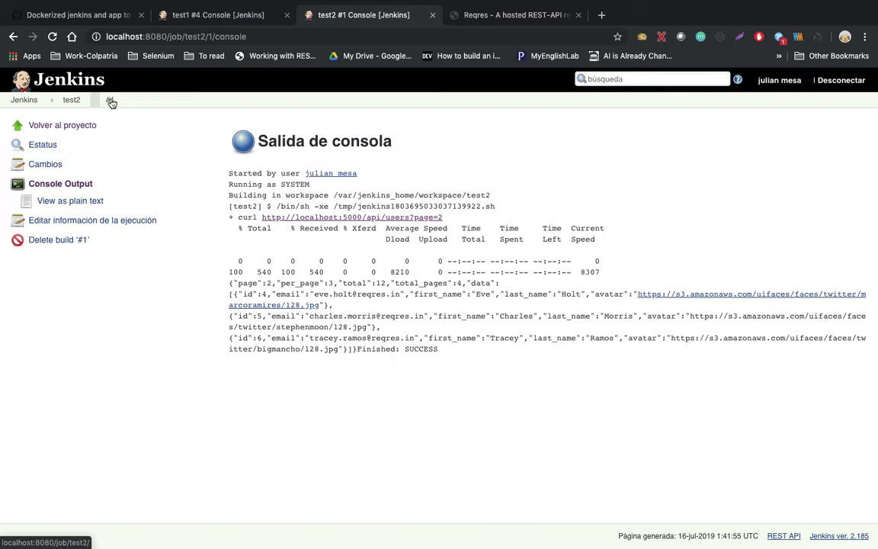
left_click(80, 102)
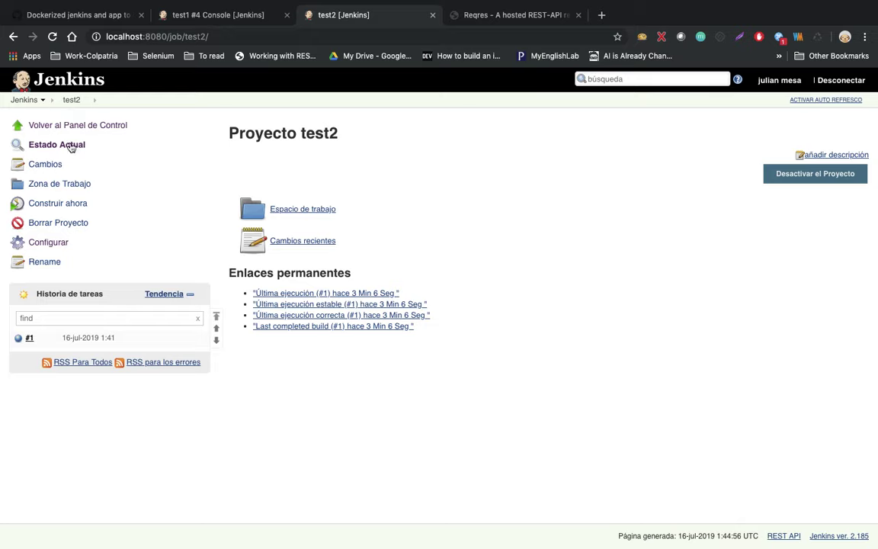
left_click(25, 99)
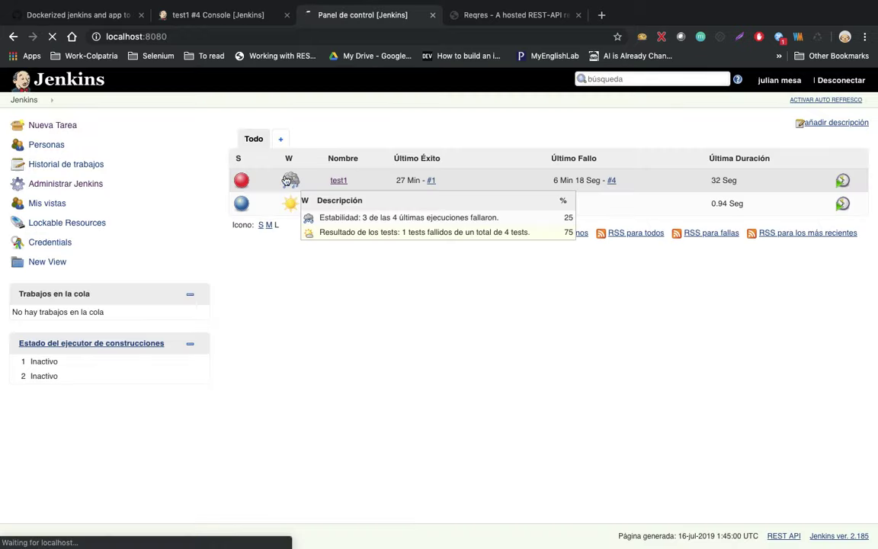
- Start a New Item form, then leave it without creating a job
left_click(49, 124)
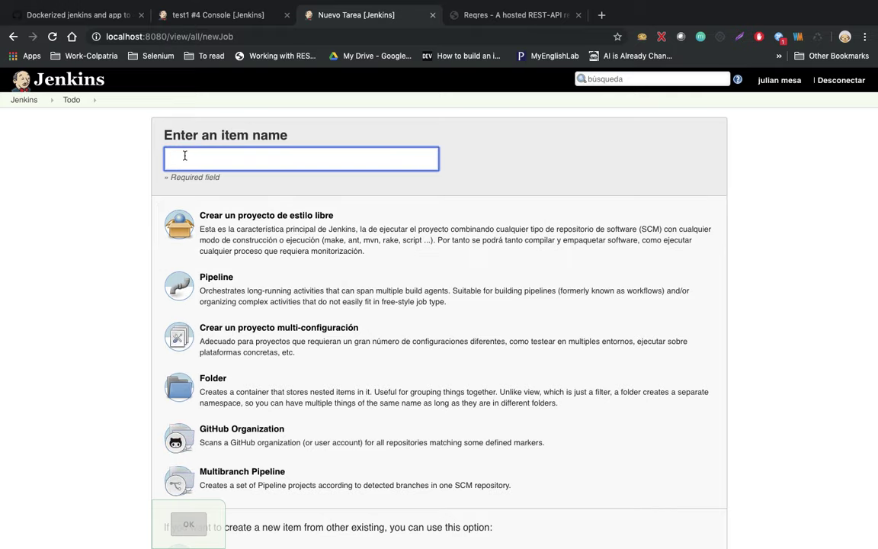
left_click(186, 155)
left_click(312, 250)
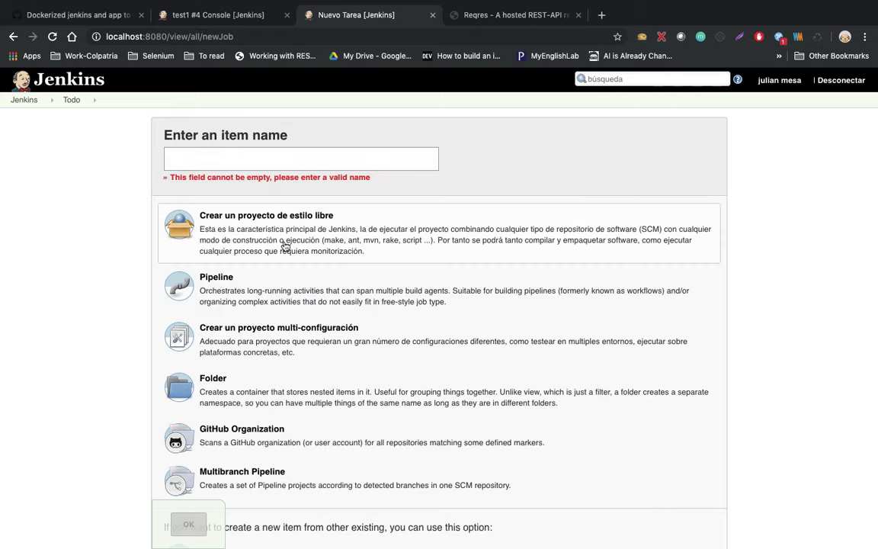
left_click(64, 102)
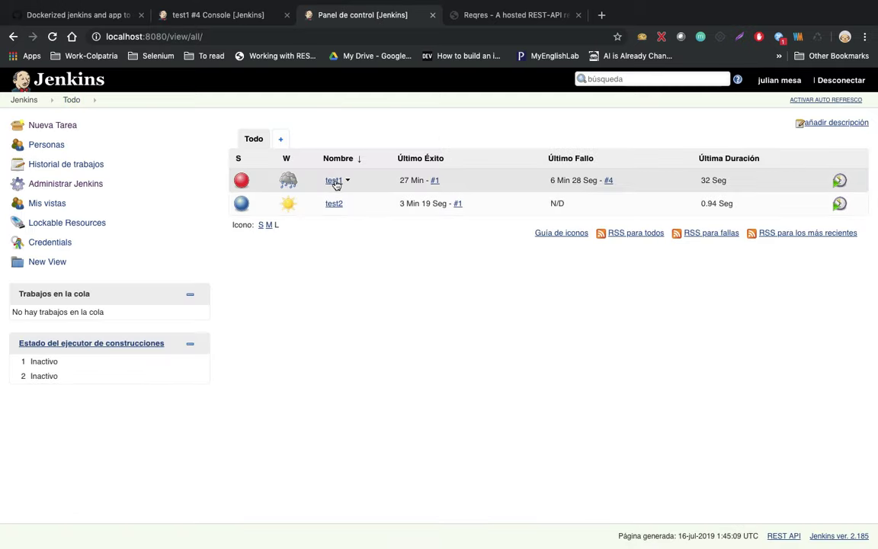
- Open test2's configuration, review its curl localhost:5000 shell step, and apply and save it unchanged
left_click(334, 206)
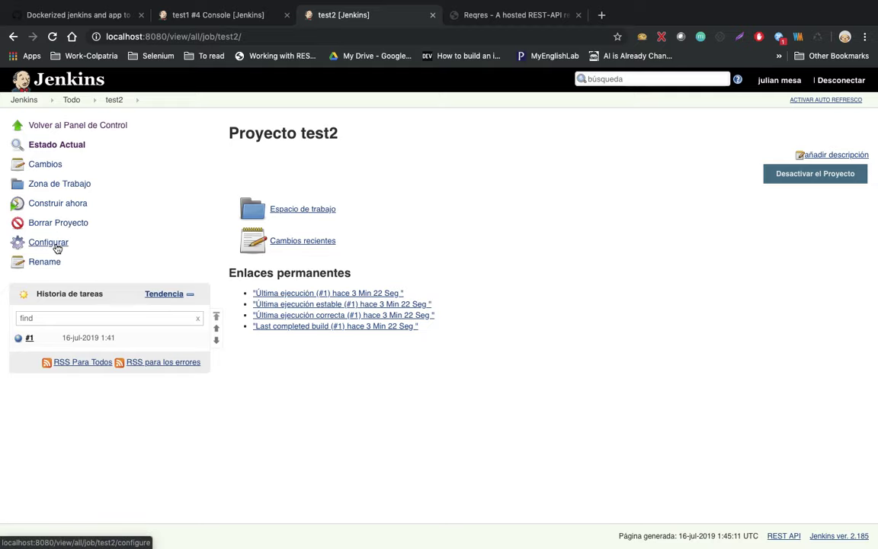
left_click(56, 242)
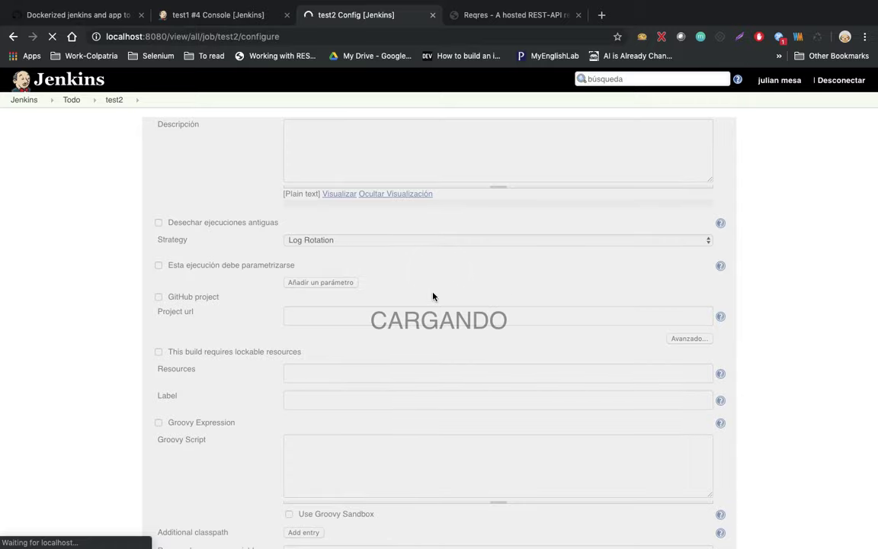
scroll(432, 297, "down", 5)
scroll(432, 296, "down", 5)
scroll(432, 296, "down", 5)
scroll(432, 296, "down", 3)
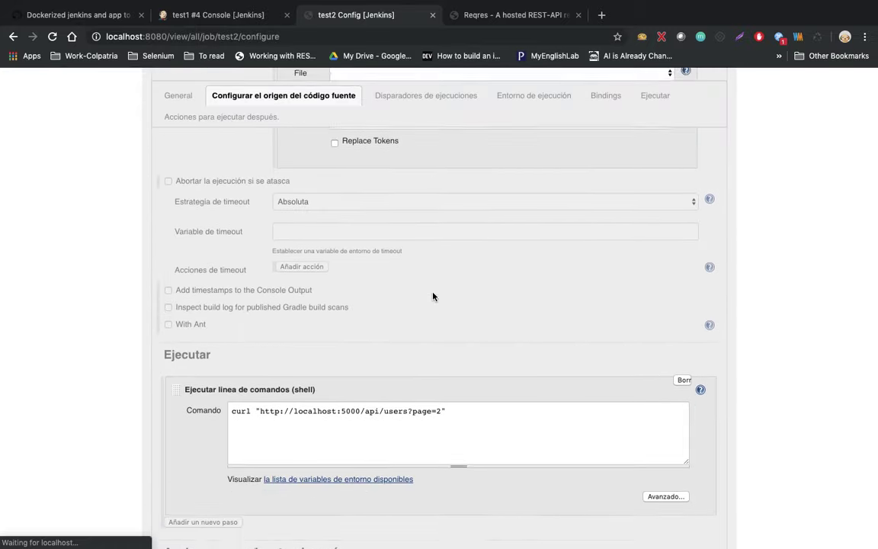
scroll(284, 232, "up", 3)
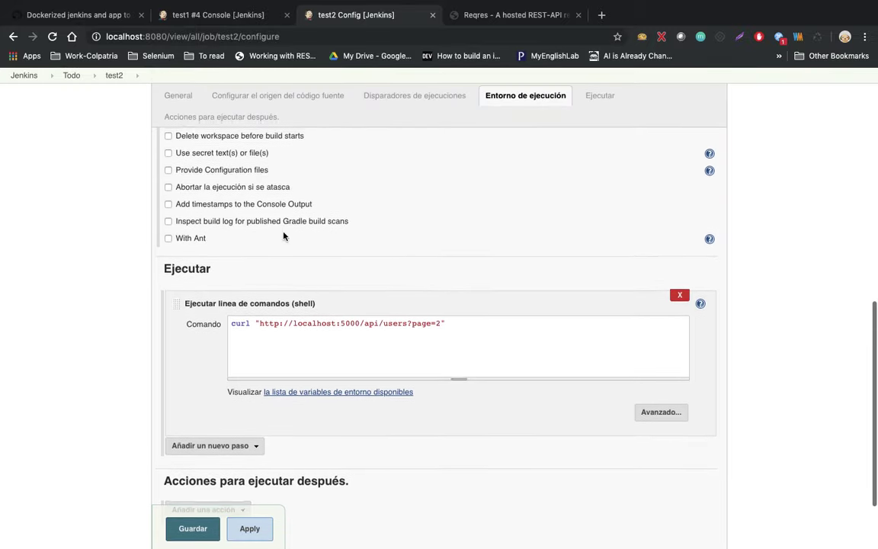
left_click(216, 447)
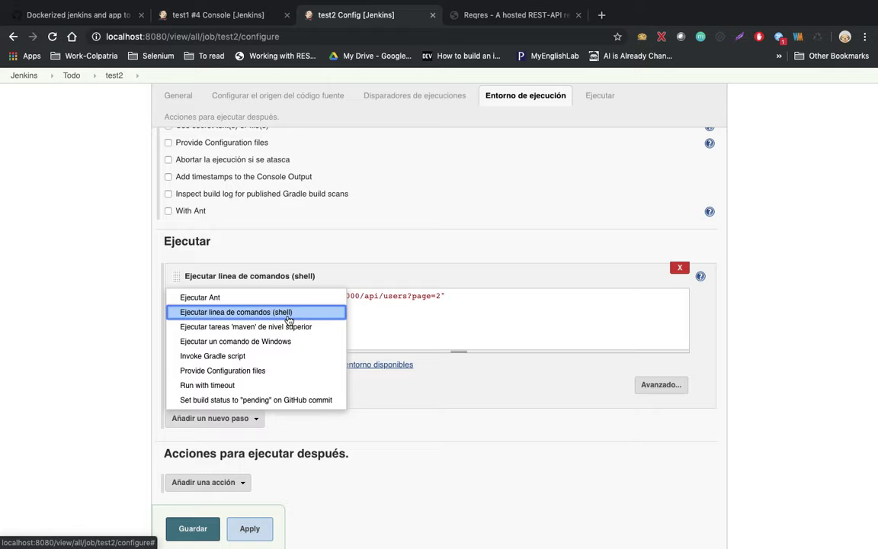
left_click(450, 296)
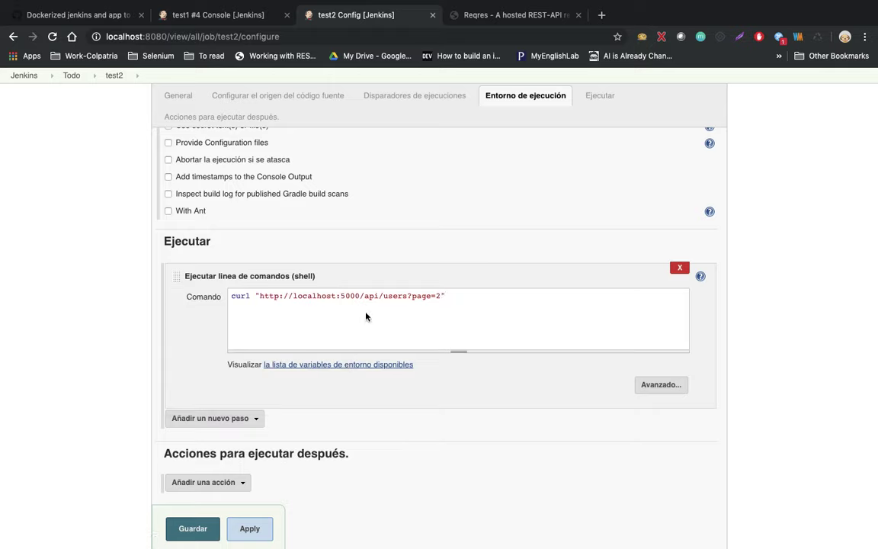
left_click(249, 528)
left_click(190, 528)
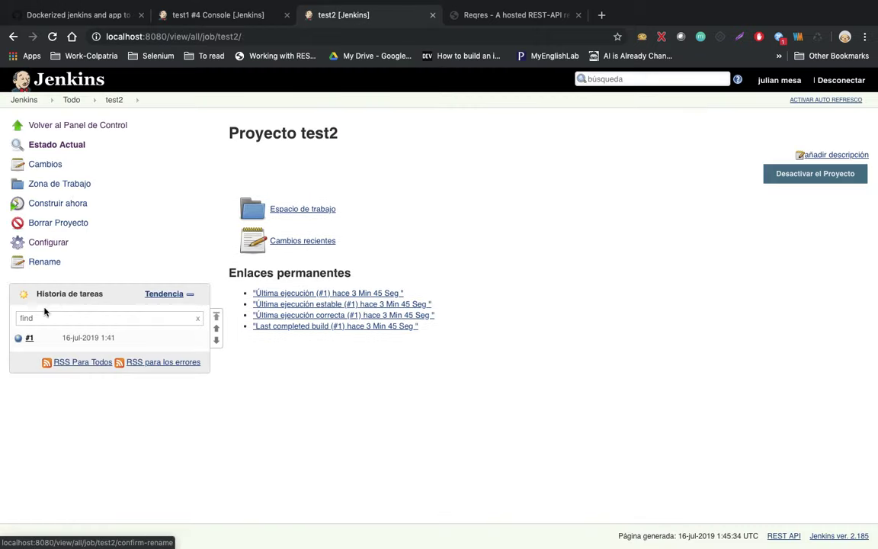
- Select the JSON users response in test2 build #1's console, then switch to test1 #4's console
left_click(23, 343)
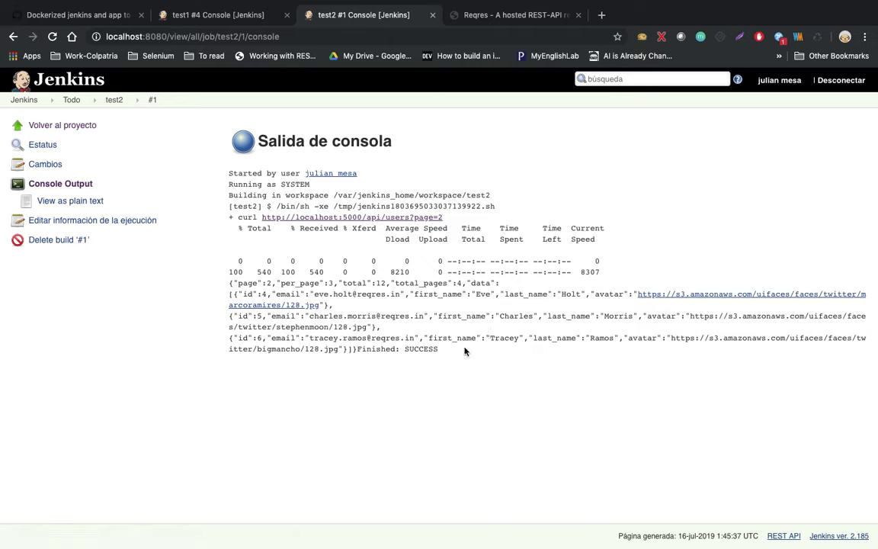
left_click_drag(442, 352, 225, 285)
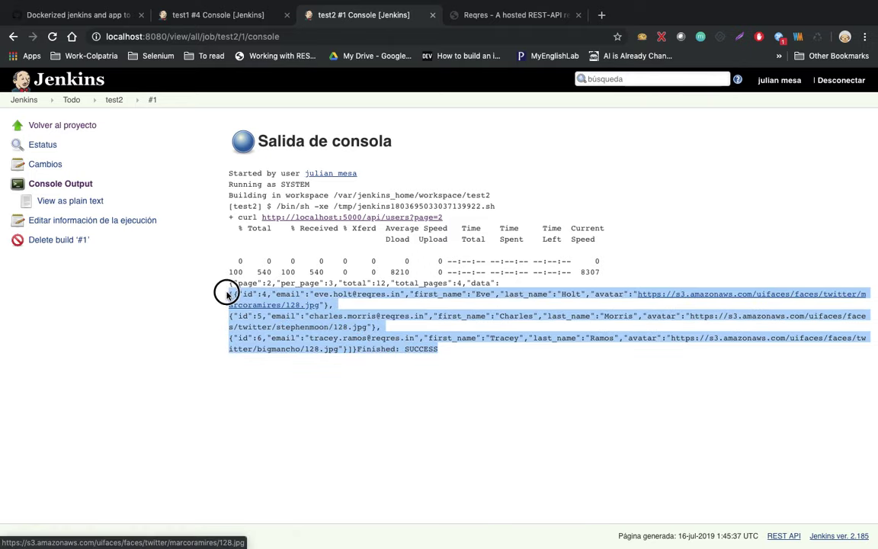
left_click(582, 208)
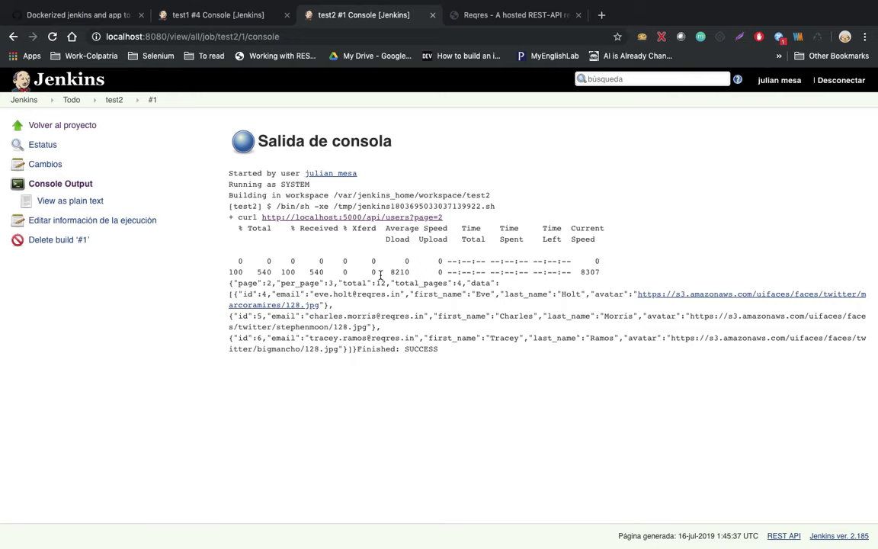
left_click(216, 16)
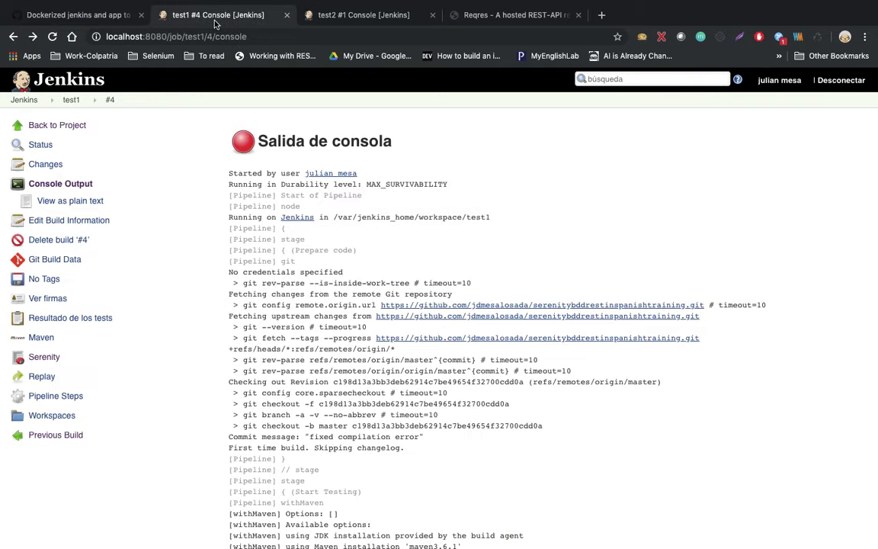
- Open test1's configuration and copy the Jenkinsfile code from the gist
left_click(70, 99)
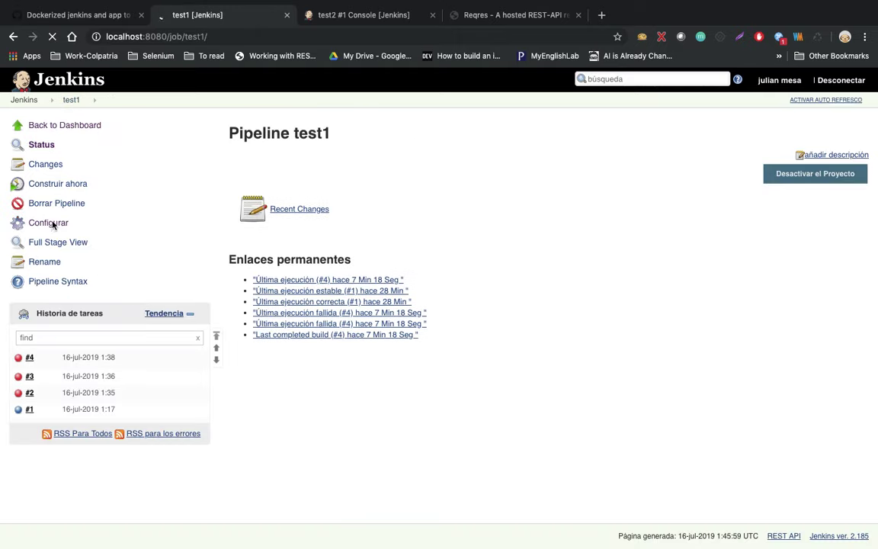
left_click(53, 223)
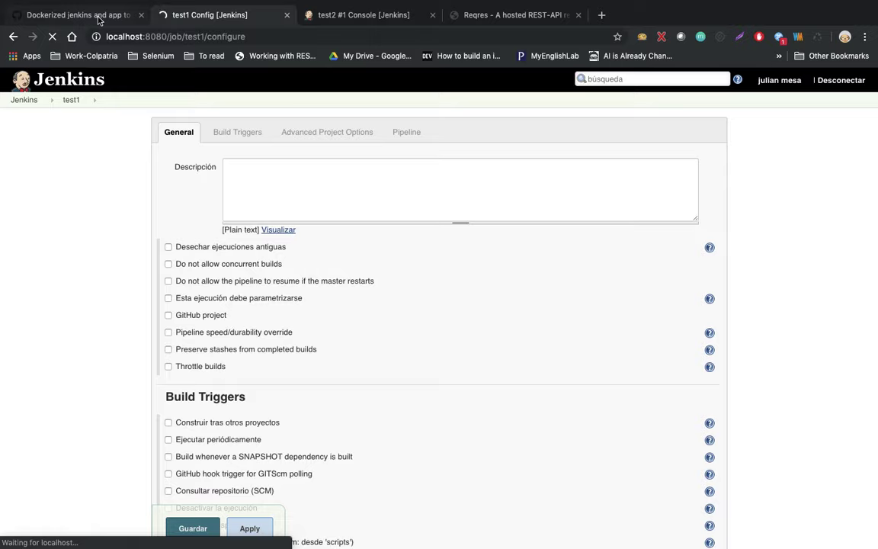
left_click(98, 20)
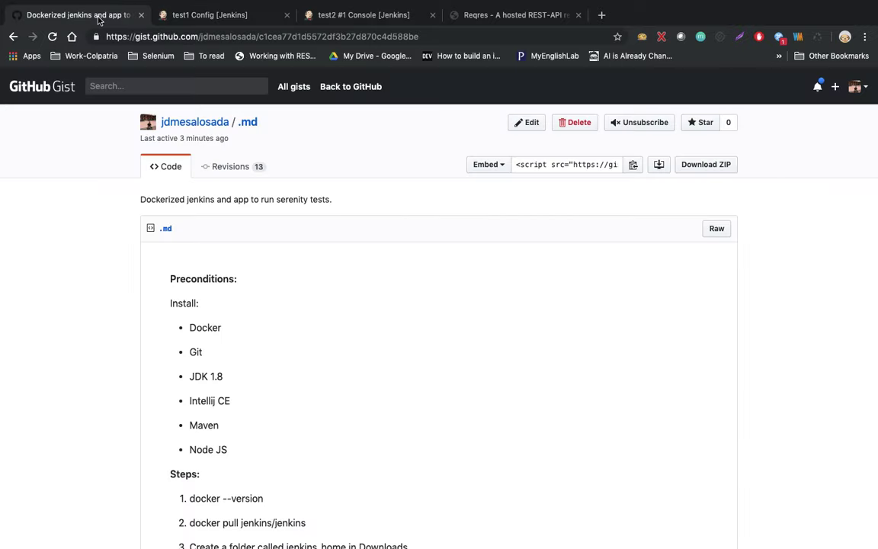
scroll(384, 364, "down", 10)
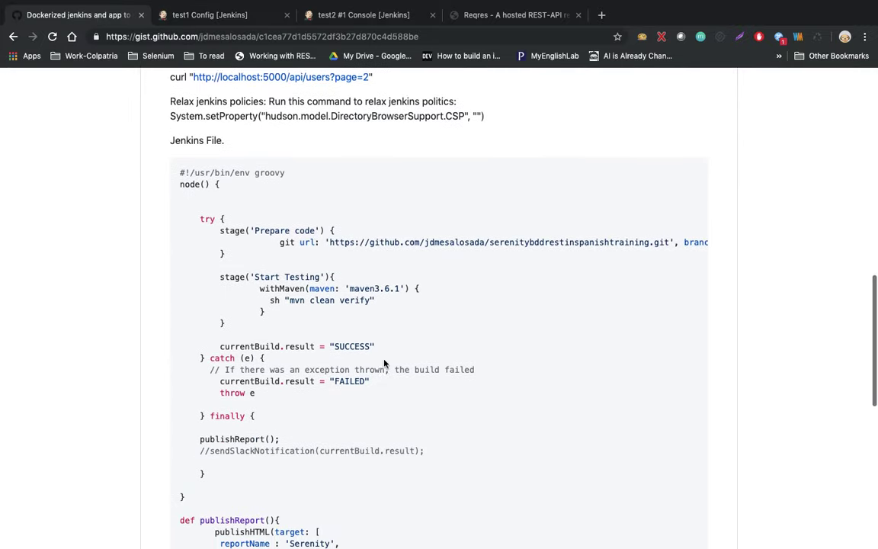
scroll(384, 360, "down", 6)
left_click_drag(187, 456, 177, 184)
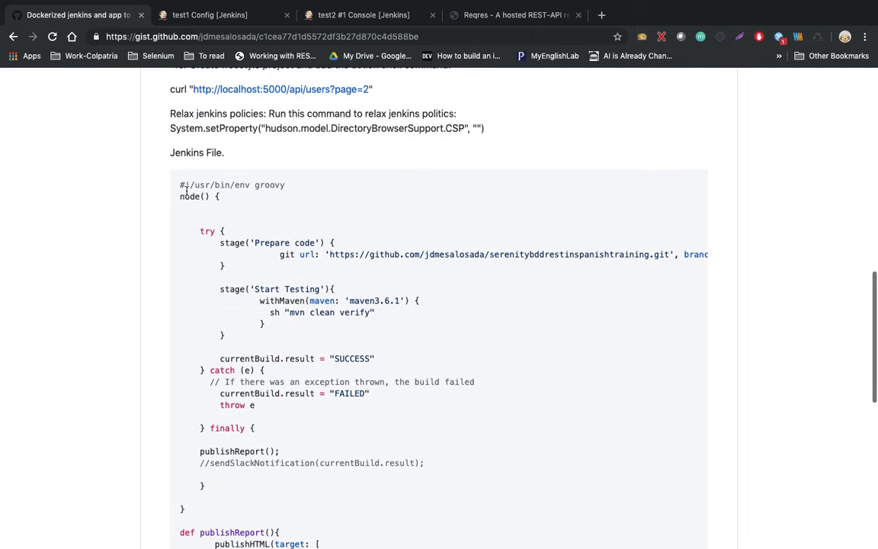
- Replace test1's entire Pipeline script with the copied Jenkinsfile
left_click(204, 15)
scroll(366, 373, "down", 10)
left_click(391, 363)
key("ctrl+a")
key("ctrl+v")
scroll(511, 331, "up", 3)
scroll(510, 332, "up", 4)
scroll(511, 332, "up", 5)
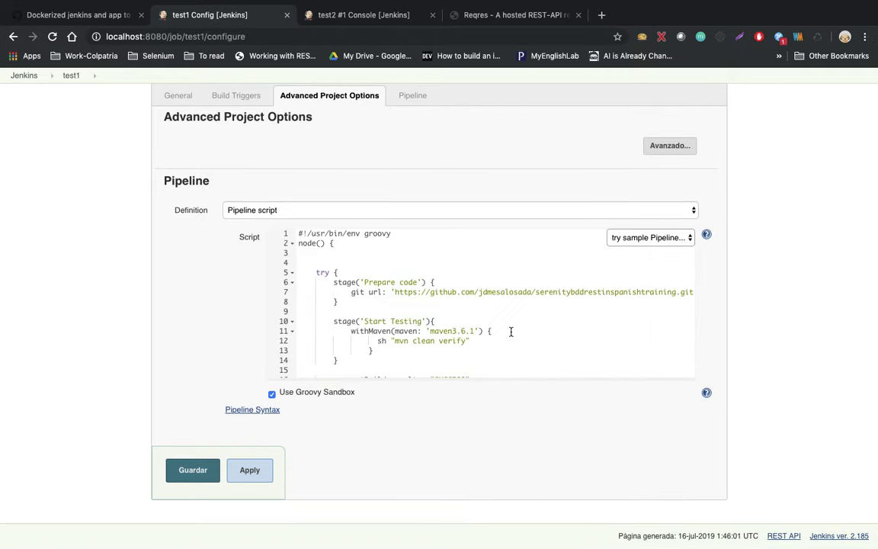
- Delete the empty line 4 in the test1 pipeline script
left_click(478, 283)
left_click(392, 263)
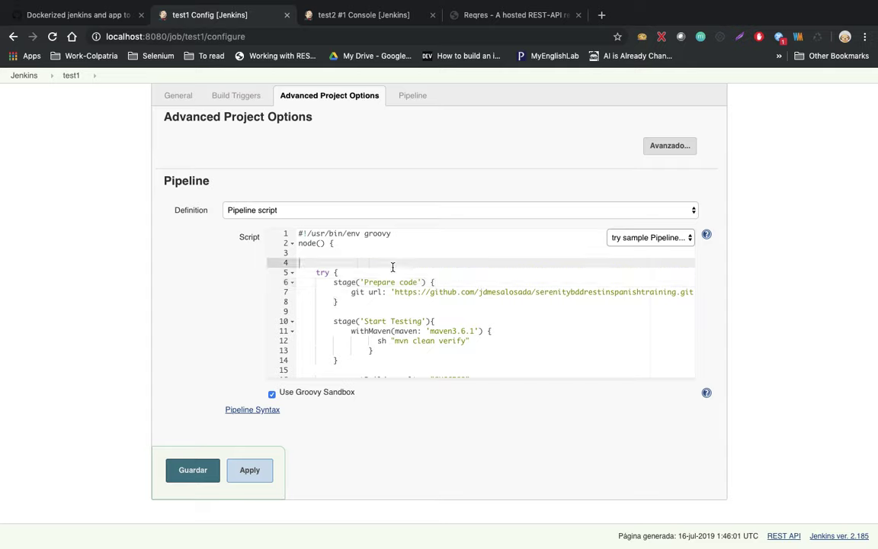
key("BackSpace")
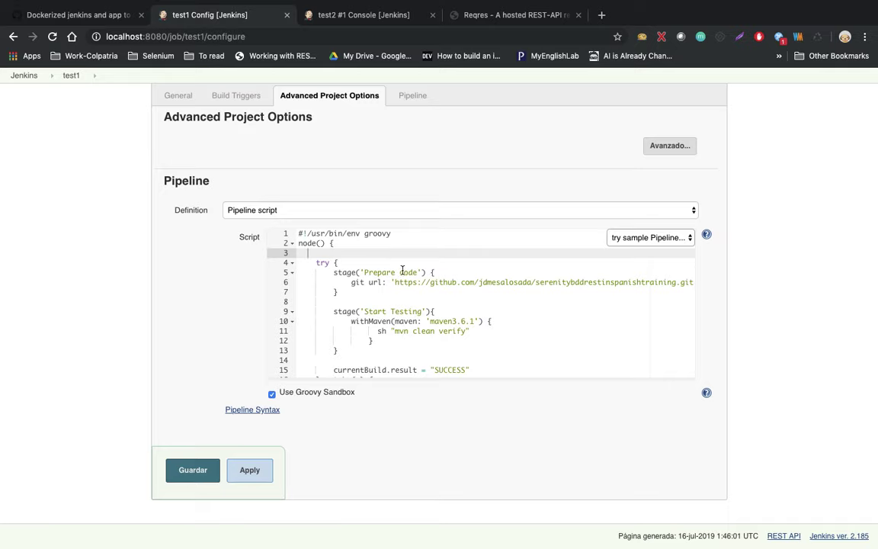
- Inspect the Prepare code stage's git checkout line and its repository URL
left_click(450, 272)
scroll(482, 289, "right", 3)
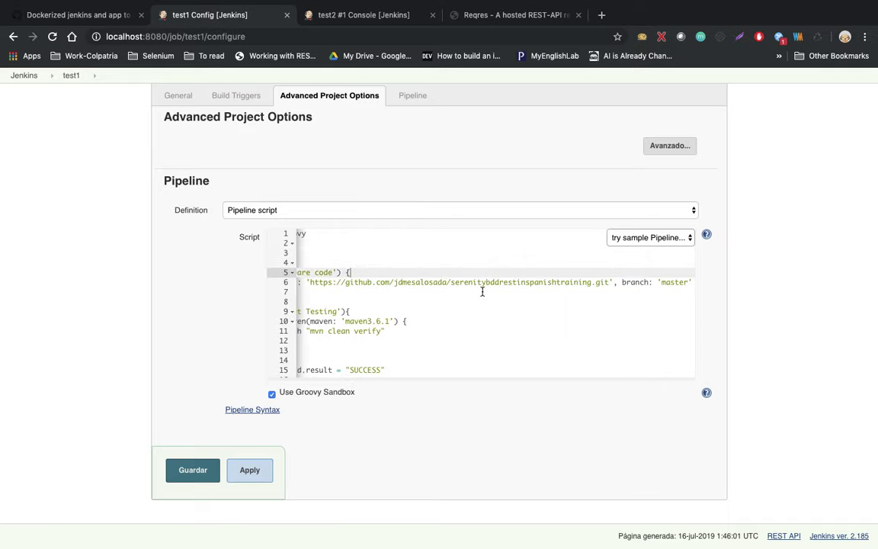
scroll(442, 285, "left", 3)
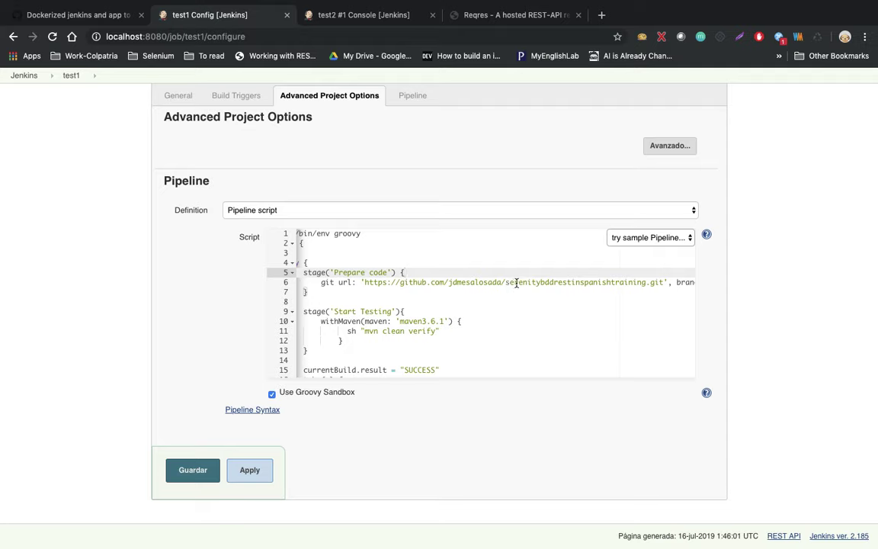
double_click(586, 282)
scroll(586, 285, "right", 2)
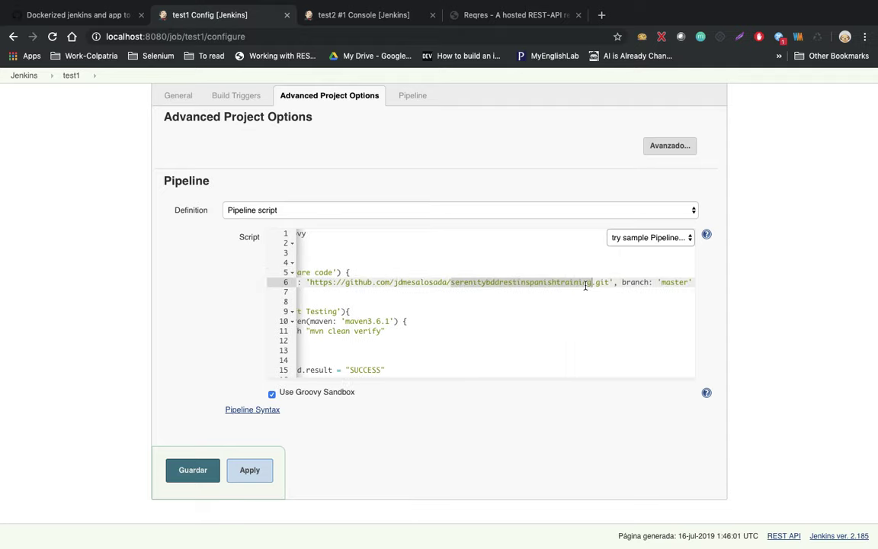
triple_click(672, 283)
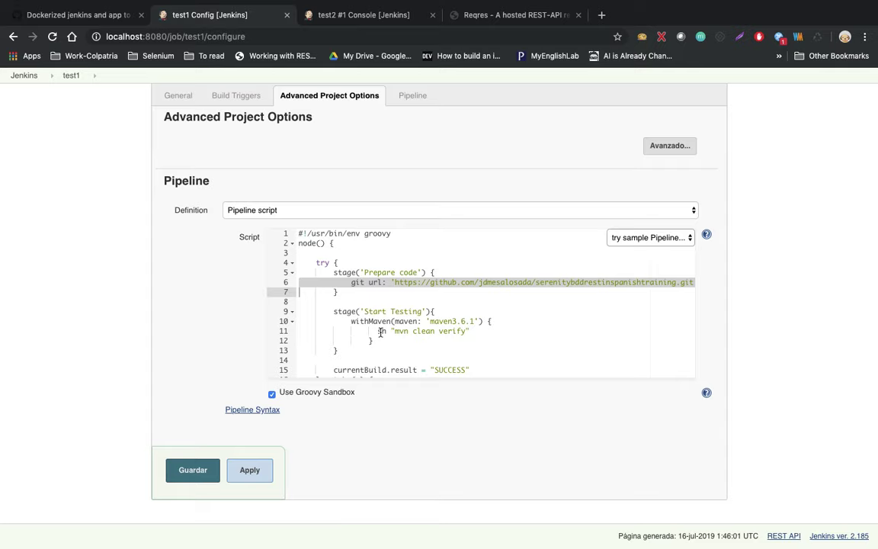
- Review the finally block's publishReport() call and the commented-out sendSlackNotification line
scroll(496, 338, "down", 5)
scroll(497, 339, "down", 1)
scroll(497, 338, "up", 5)
scroll(497, 338, "up", 1)
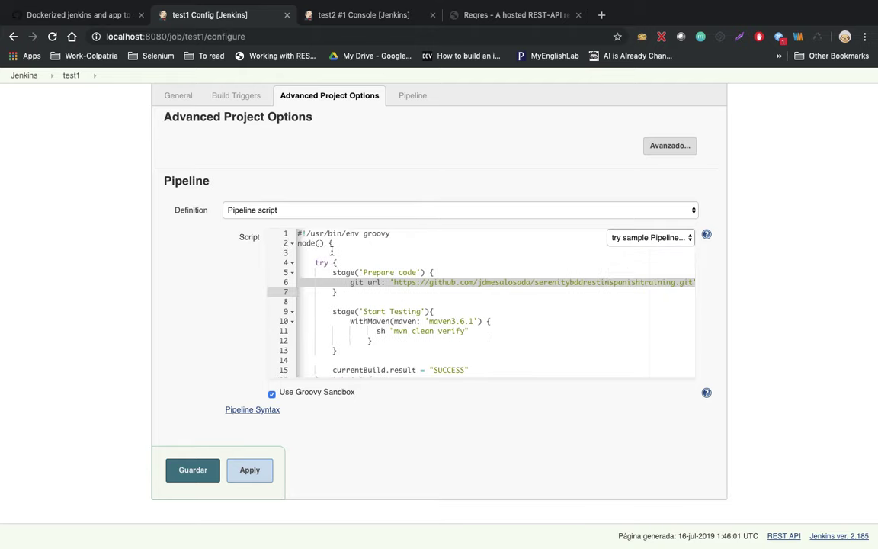
scroll(379, 319, "down", 3)
scroll(387, 330, "down", 2)
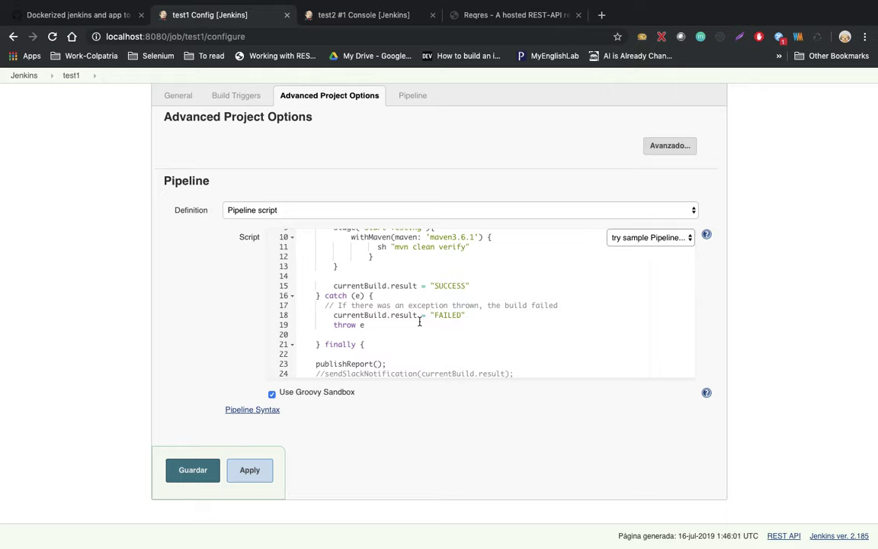
double_click(353, 364)
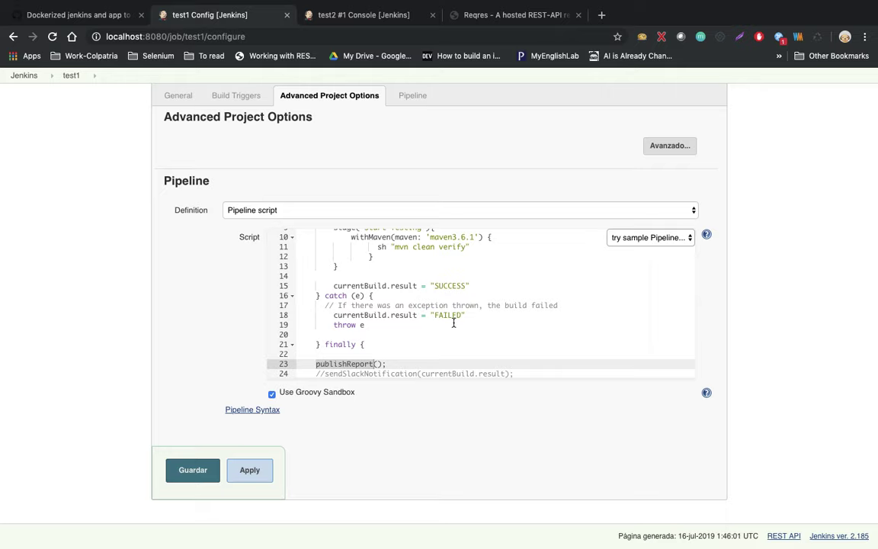
left_click(405, 353)
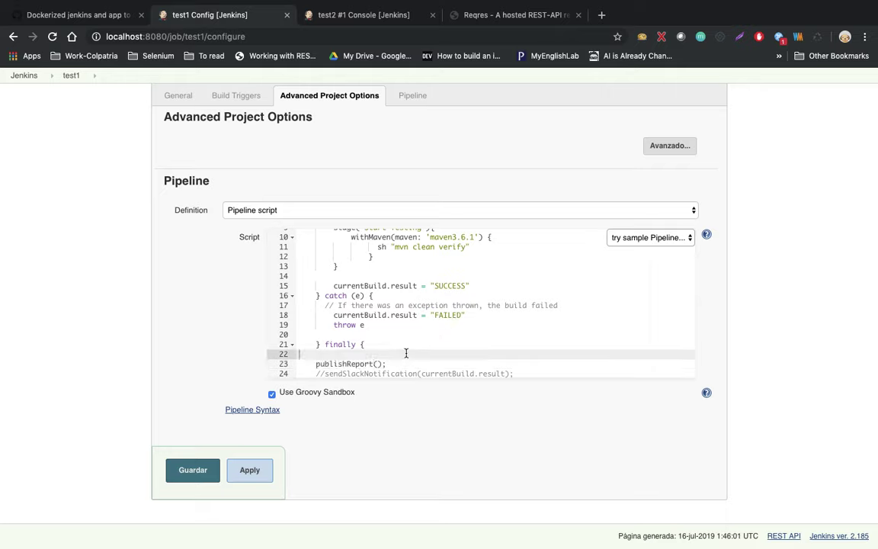
left_click(349, 363)
scroll(405, 353, "down", 5)
scroll(406, 355, "down", 5)
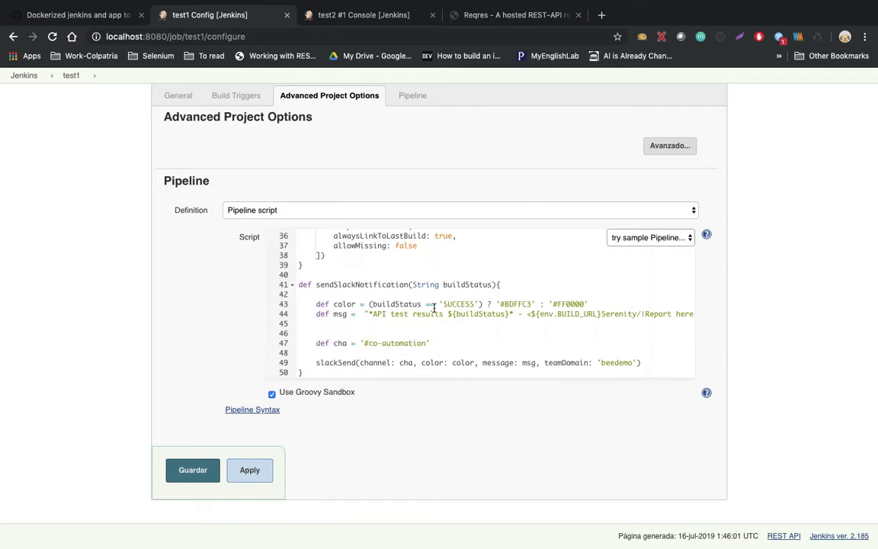
scroll(483, 313, "right", 5)
- Review the sendSlackNotification function and the publishReport call in the pipeline script
scroll(472, 309, "left", 5)
double_click(367, 286)
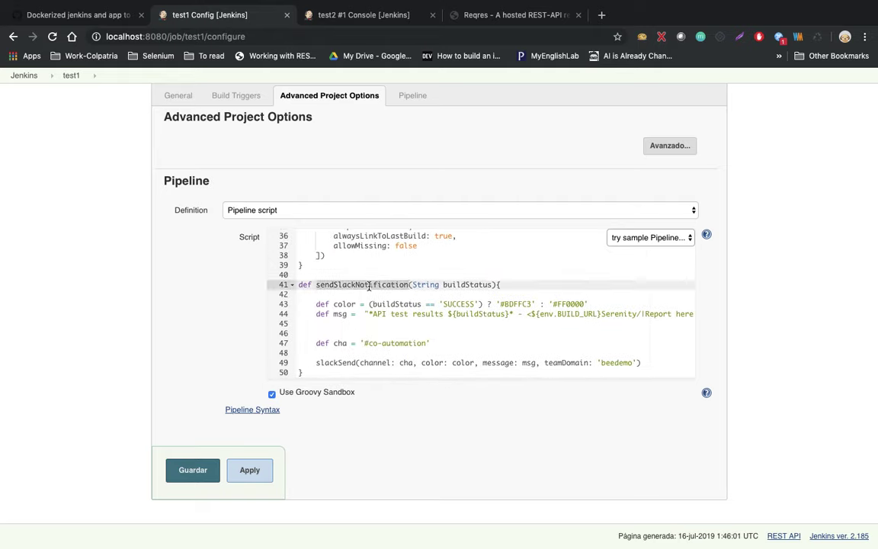
scroll(369, 285, "up", 2)
scroll(369, 285, "up", 1)
scroll(368, 286, "up", 4)
scroll(369, 286, "up", 4)
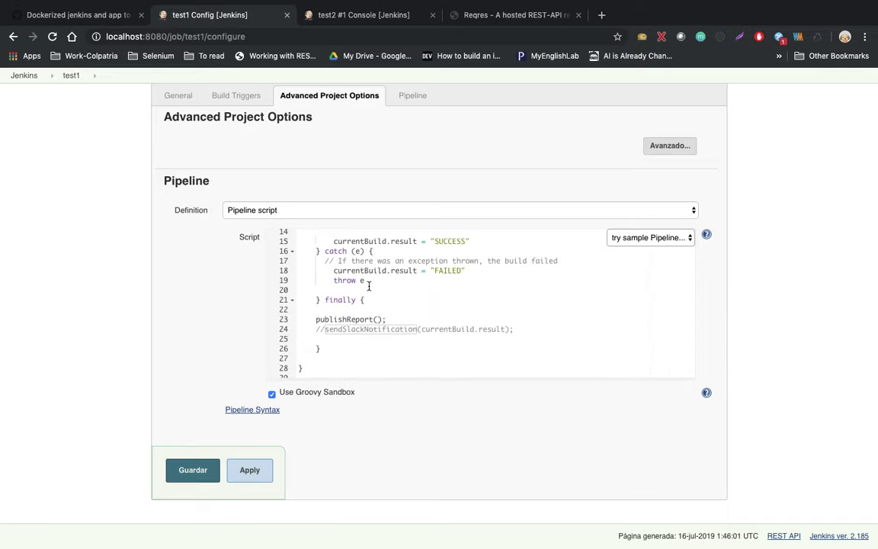
double_click(348, 319)
scroll(427, 319, "down", 4)
scroll(372, 274, "down", 4)
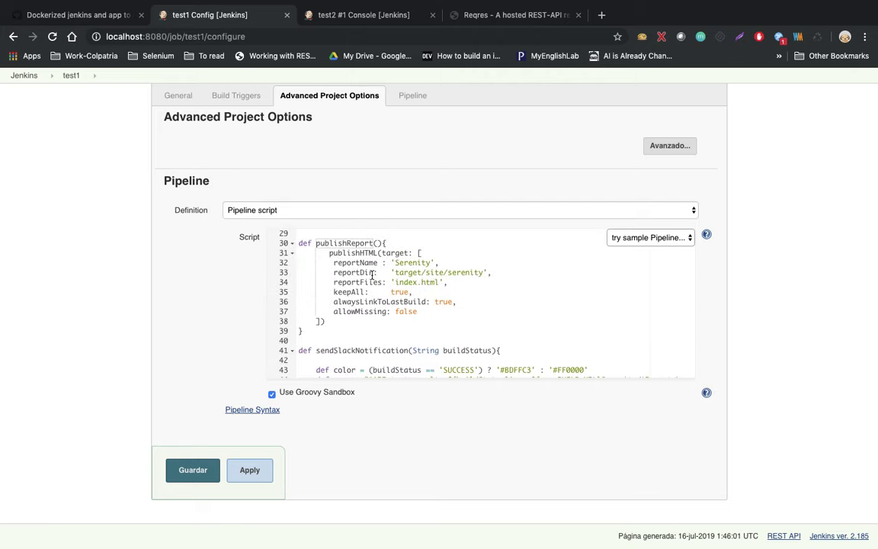
- Check publishReport's Serenity report at target/site/serenity/index.html, then apply and save the configuration
left_click(342, 242)
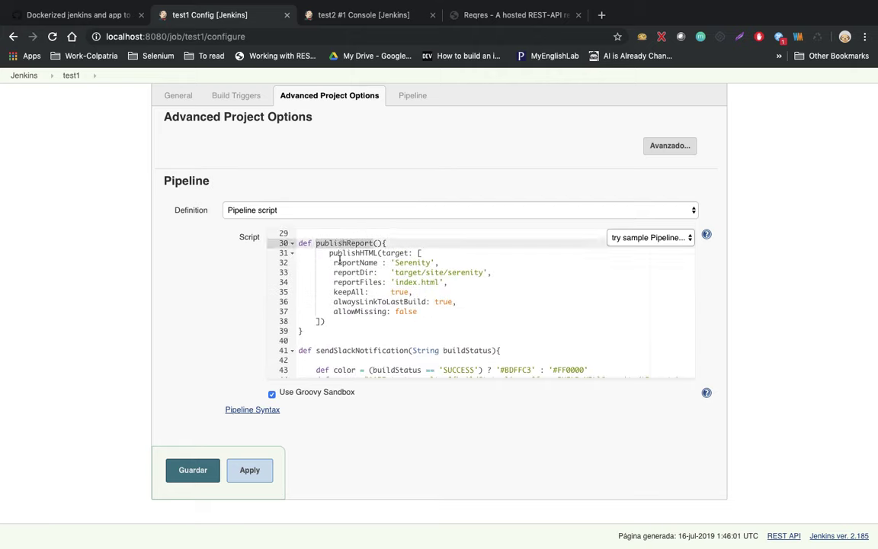
double_click(415, 262)
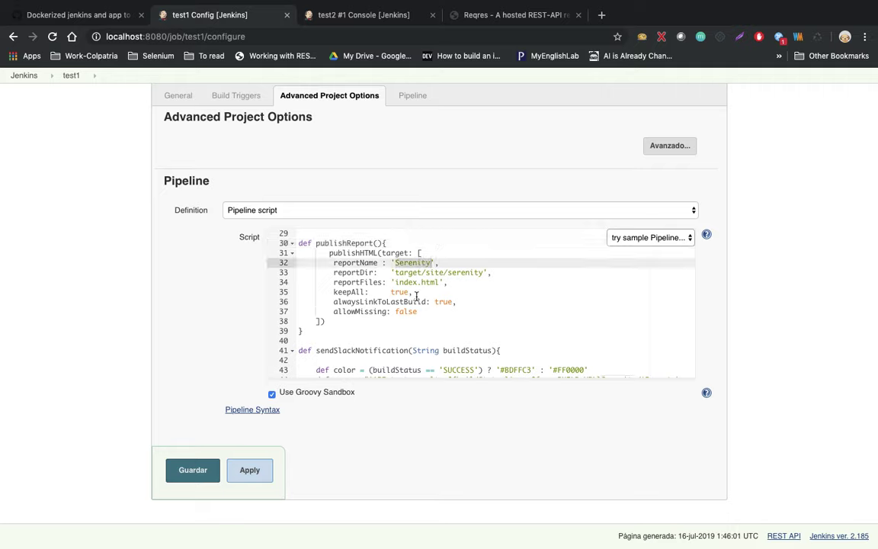
double_click(406, 273)
left_click(398, 276)
left_click(486, 272, "shift")
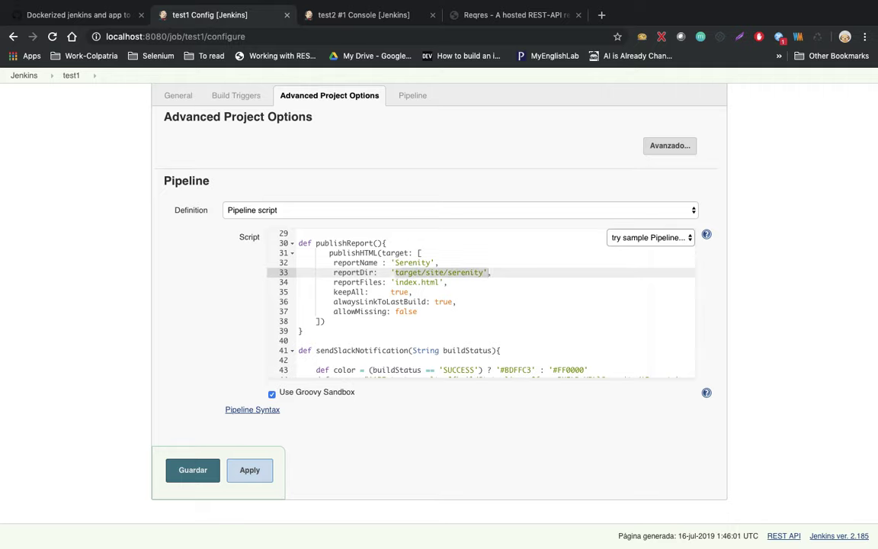
left_click(444, 282)
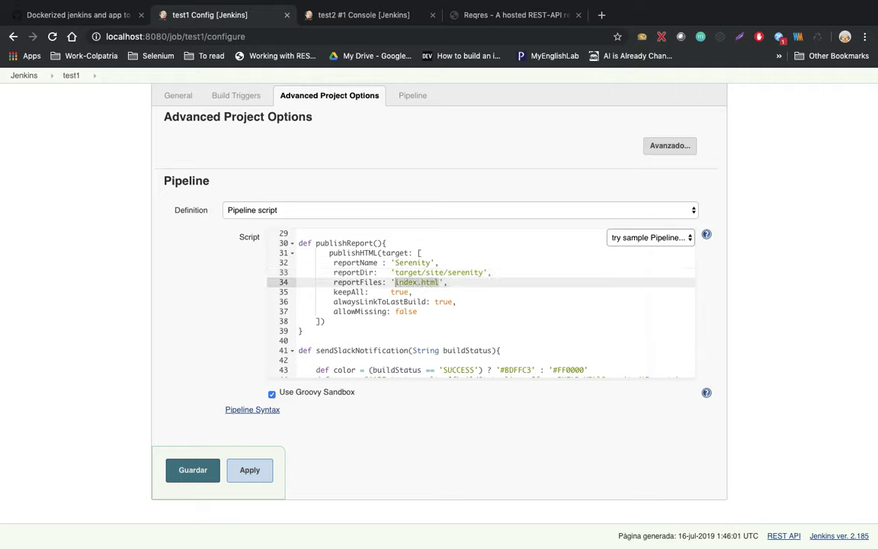
left_click(257, 478)
left_click(203, 476)
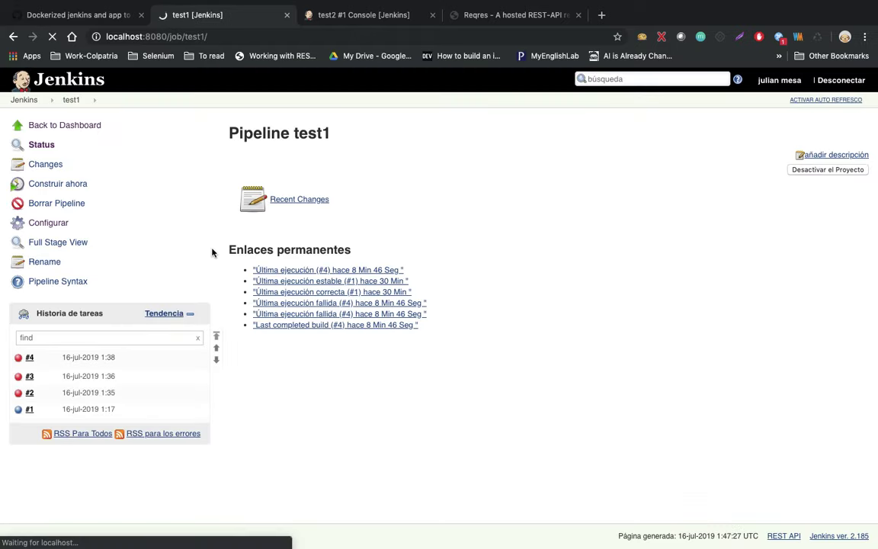
- Look over build #4's console output and return to the test1 job page
left_click(19, 358)
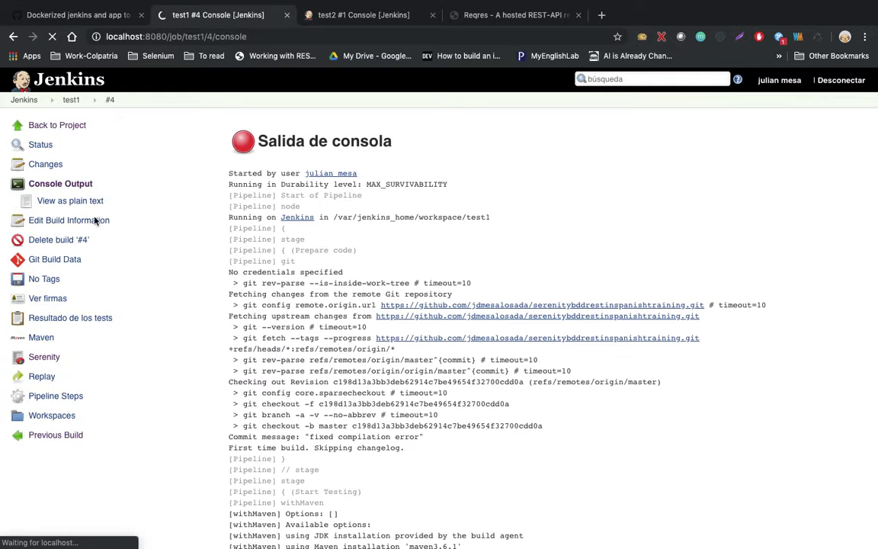
scroll(236, 320, "down", 5)
scroll(266, 348, "down", 2)
scroll(161, 181, "up", 10)
left_click(71, 99)
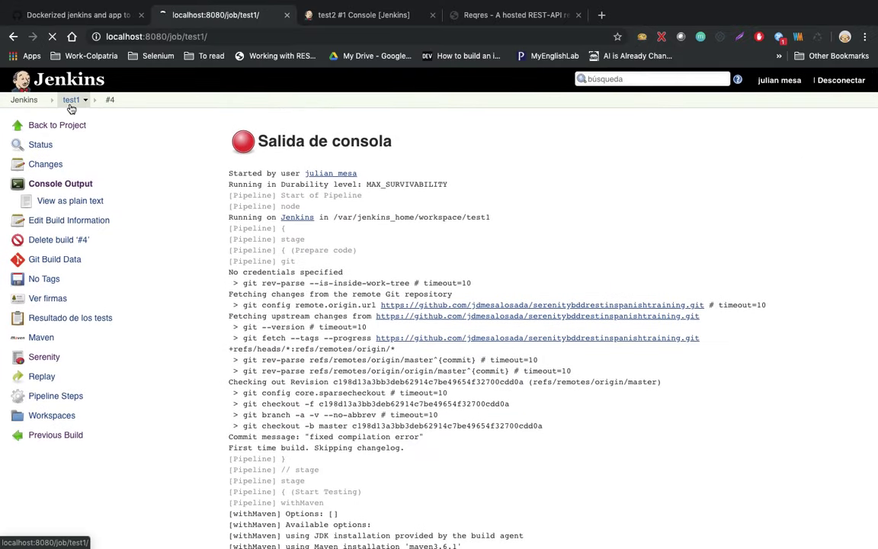
- Start build #5 of test1, check its running console, then reopen build #4's console
left_click(55, 183)
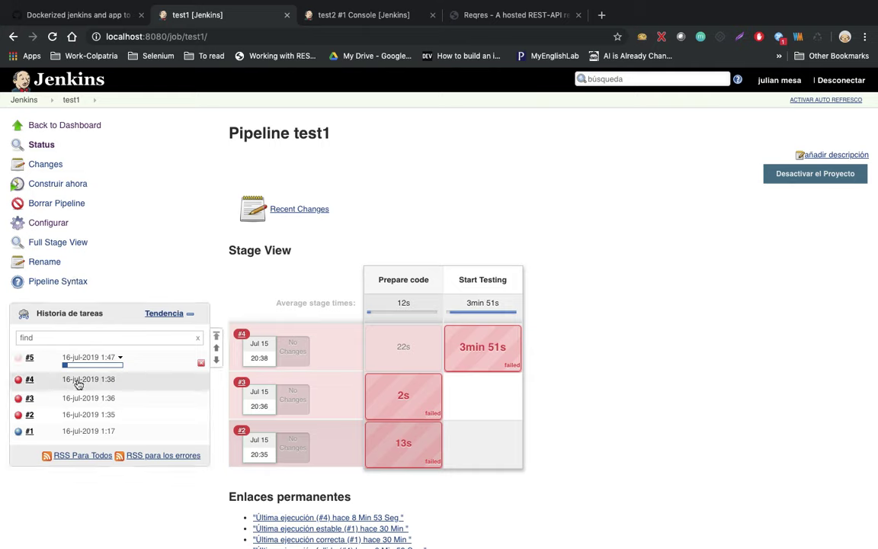
left_click(19, 358)
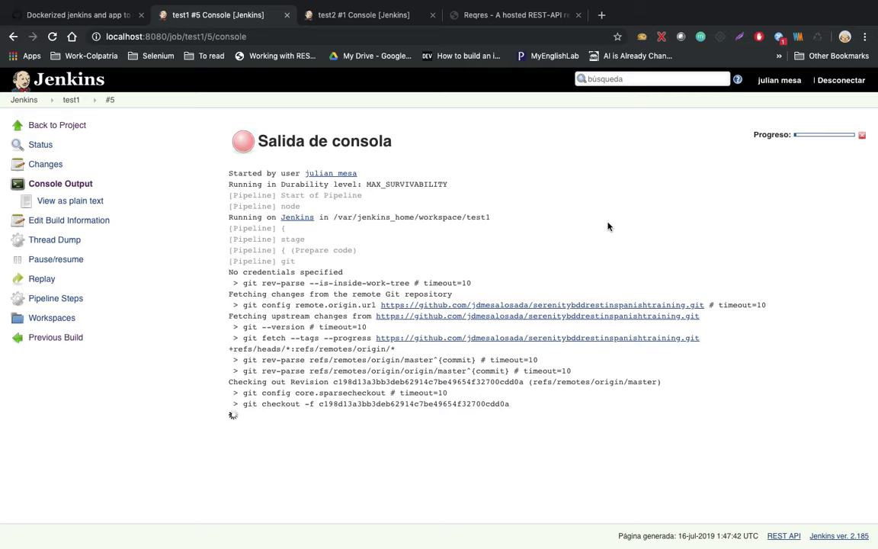
left_click(73, 108)
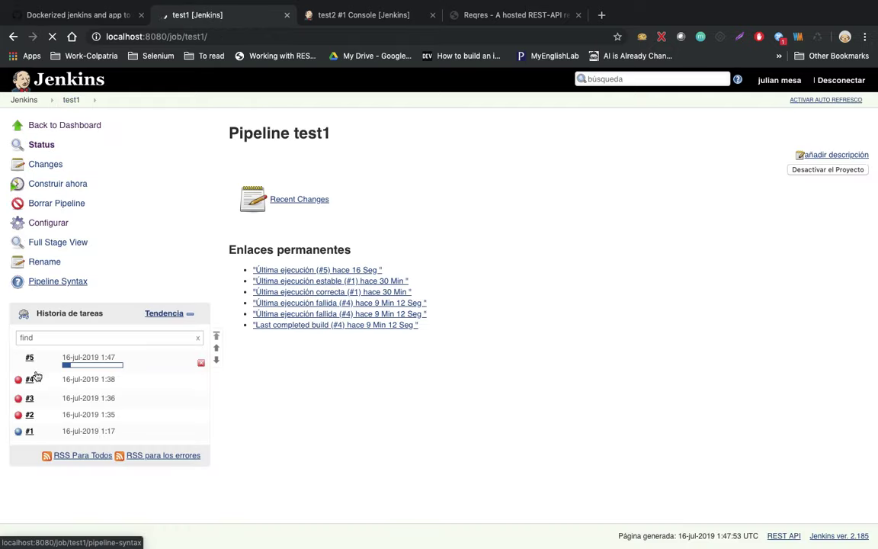
left_click(17, 381)
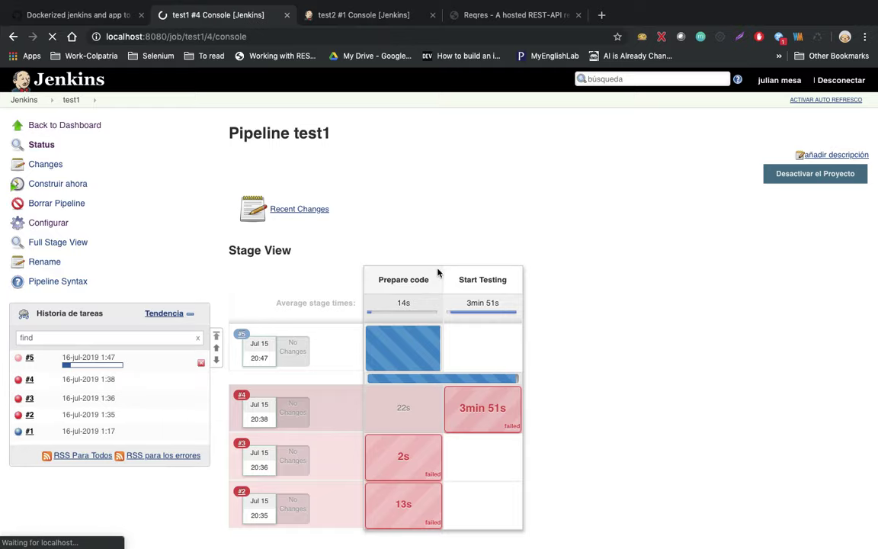
- Scroll through build #4's log to the failed Initial test and passing Register user test
scroll(583, 296, "down", 3)
scroll(583, 295, "down", 5)
scroll(583, 296, "down", 5)
scroll(583, 296, "down", 5)
scroll(583, 294, "down", 3)
scroll(583, 292, "down", 6)
scroll(583, 292, "down", 1)
scroll(583, 292, "down", 2)
scroll(583, 292, "down", 3)
scroll(583, 292, "down", 4)
scroll(583, 292, "down", 5)
scroll(582, 292, "up", 2)
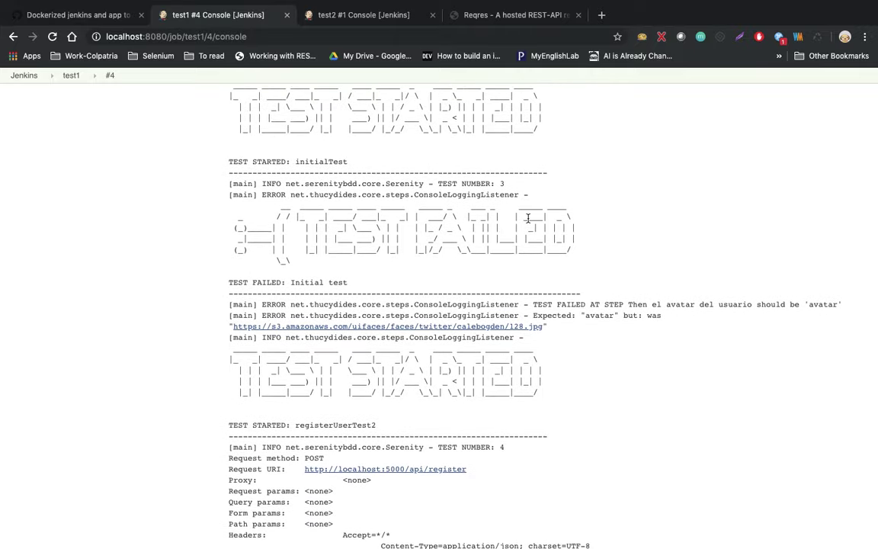
scroll(528, 219, "up", 10)
scroll(528, 220, "up", 10)
scroll(525, 221, "up", 10)
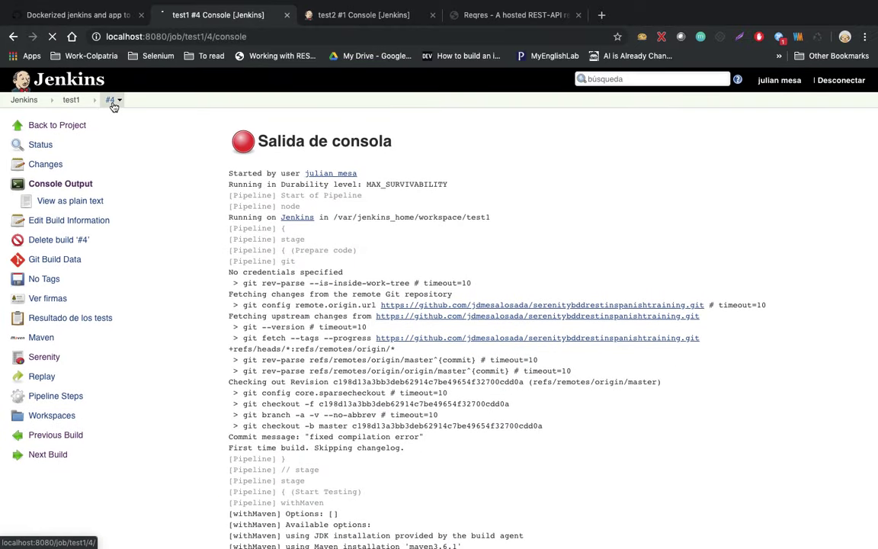
- From build #4's page, open developer tools on the unstyled Serenity report
left_click(110, 100)
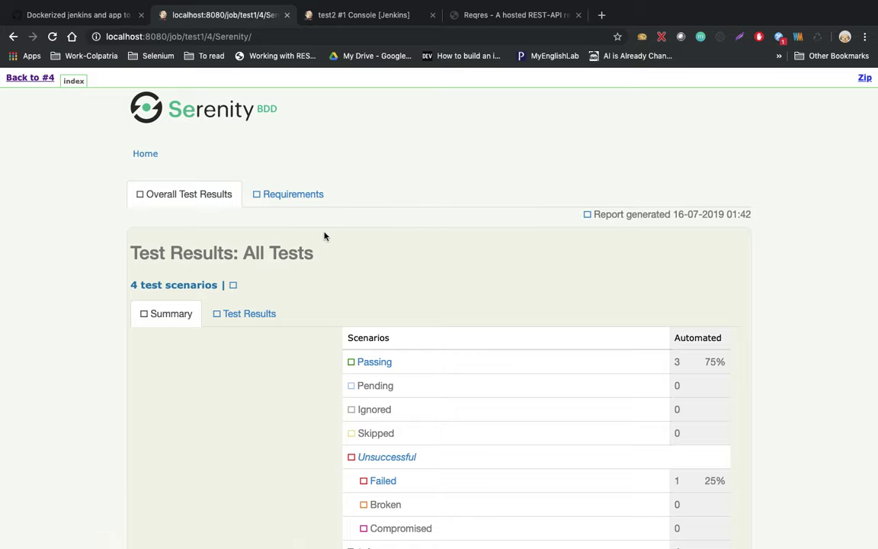
scroll(428, 328, "down", 1)
scroll(427, 327, "down", 2)
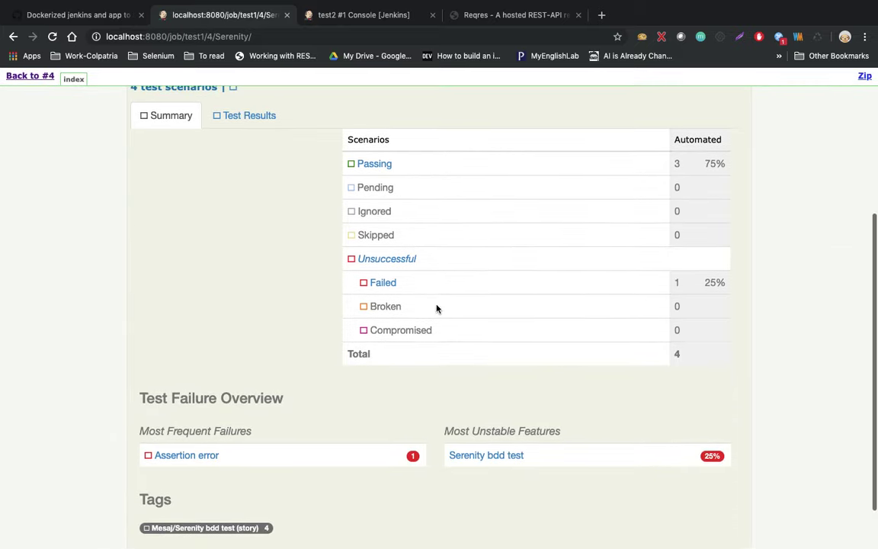
scroll(437, 305, "up", 3)
right_click(626, 188)
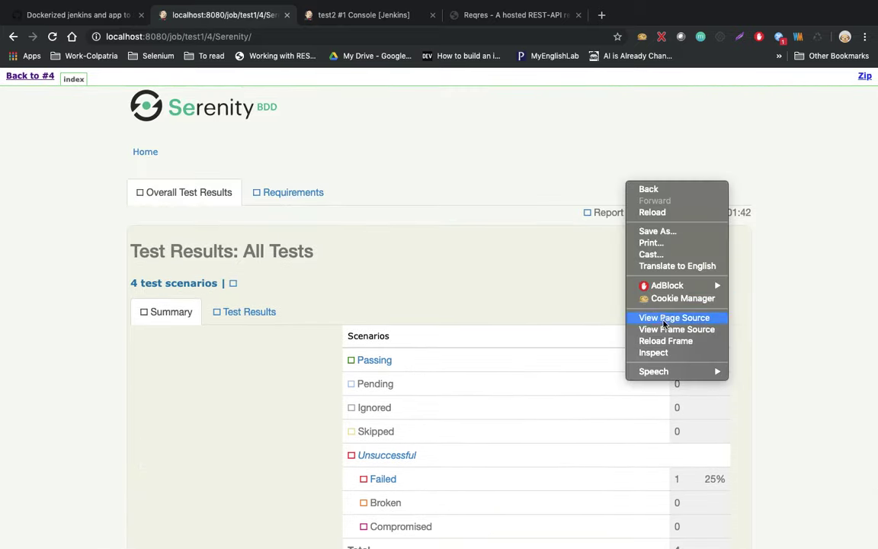
left_click(660, 355)
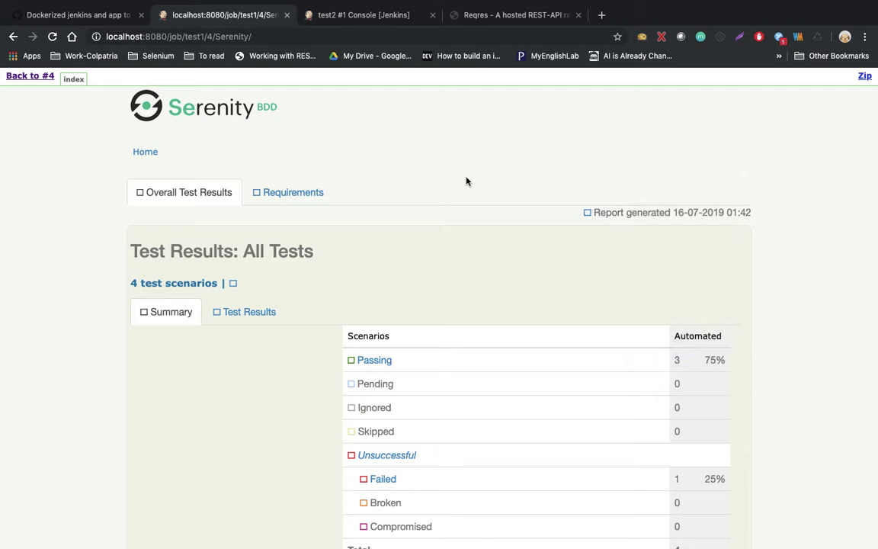
- Reload the report, read the Content Security Policy errors in Console, then return to the dashboard
left_click(262, 36)
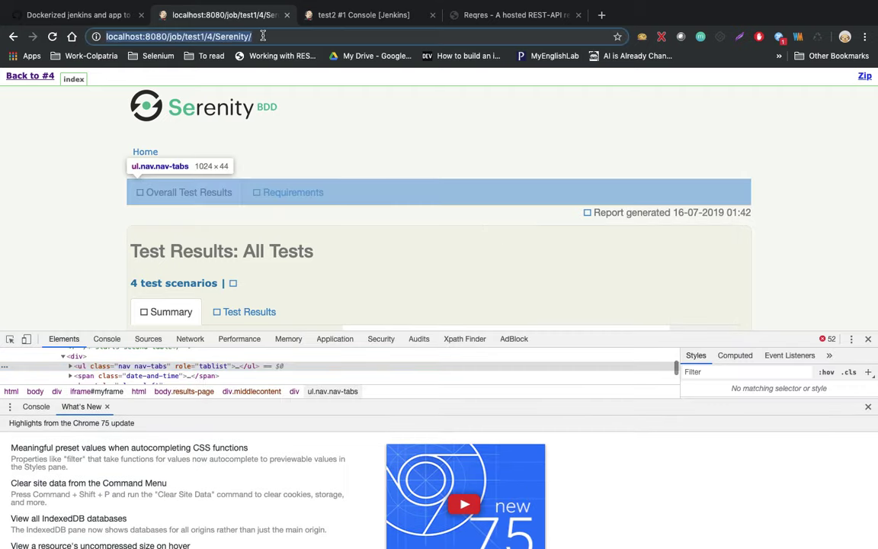
key("Return")
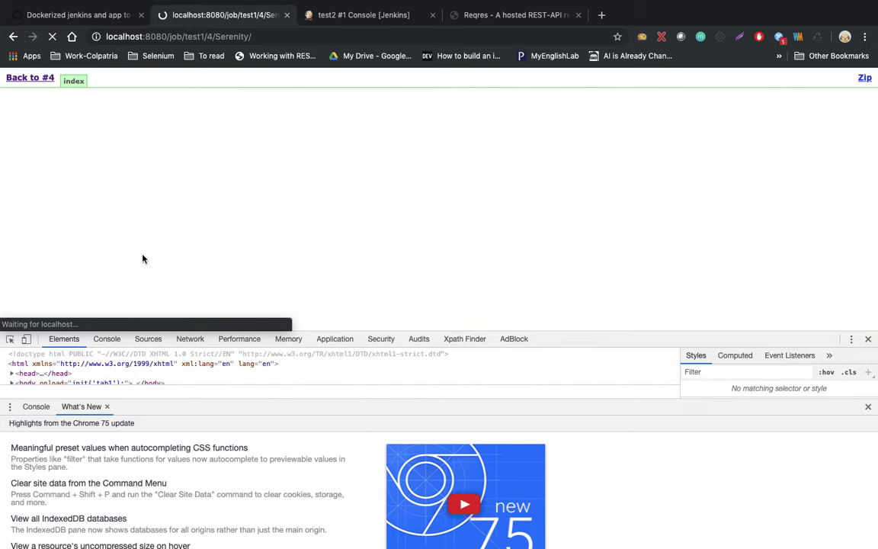
left_click(109, 339)
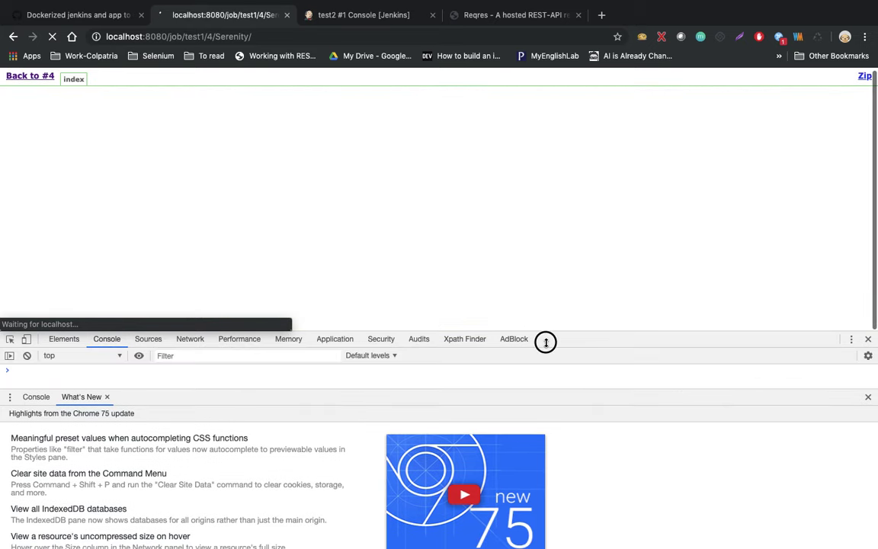
left_click_drag(545, 334, 526, 199)
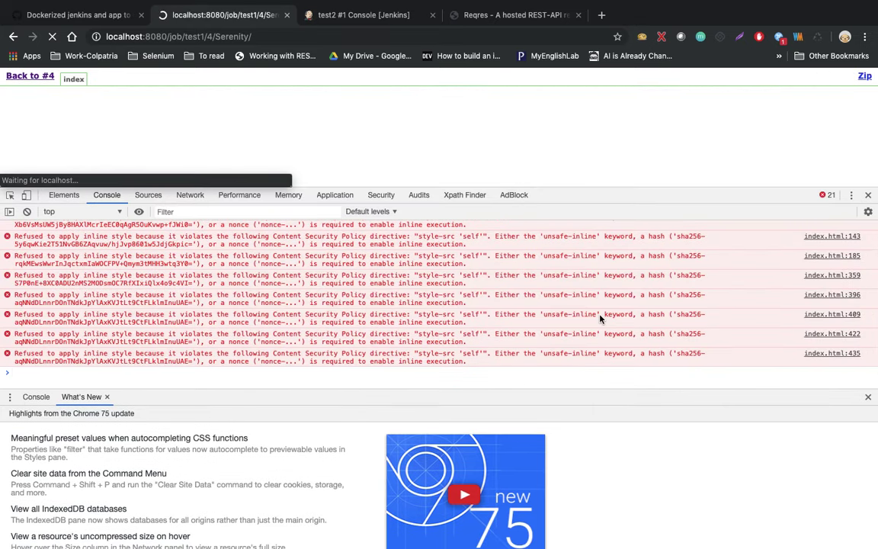
left_click(866, 195)
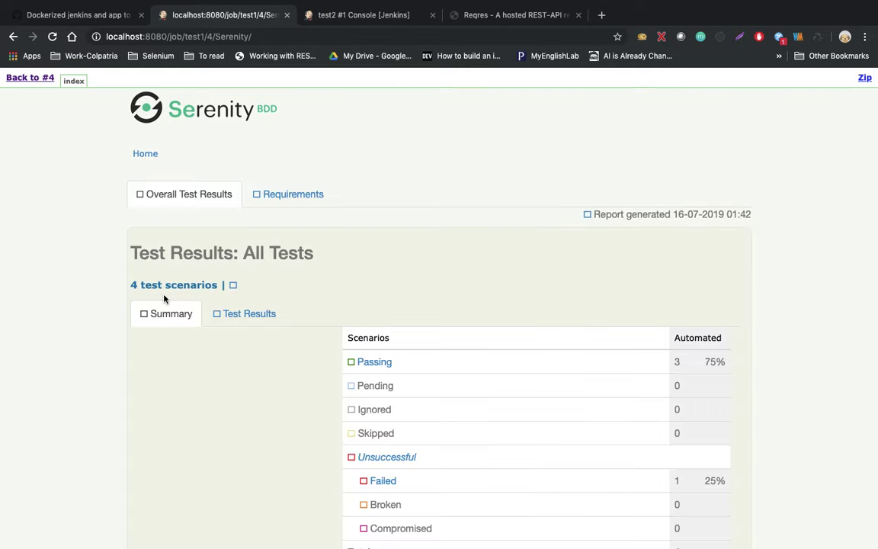
left_click(23, 78)
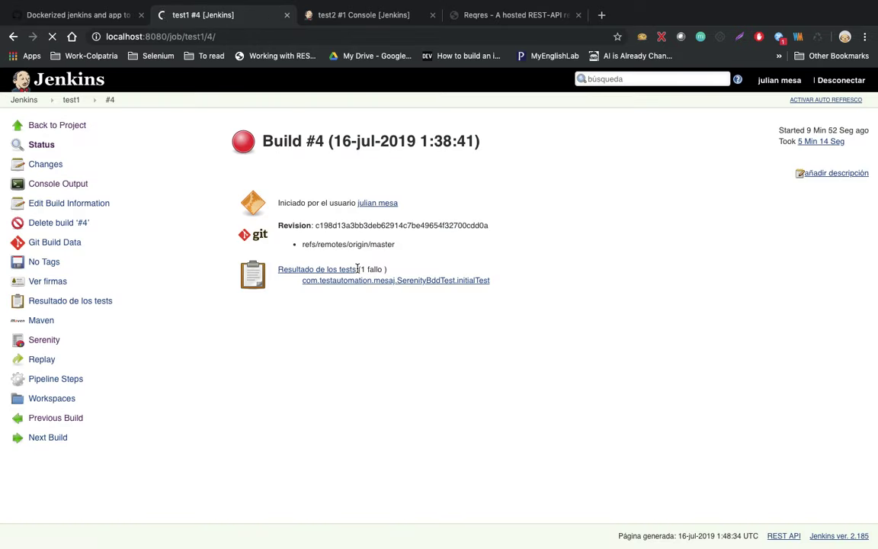
left_click(24, 100)
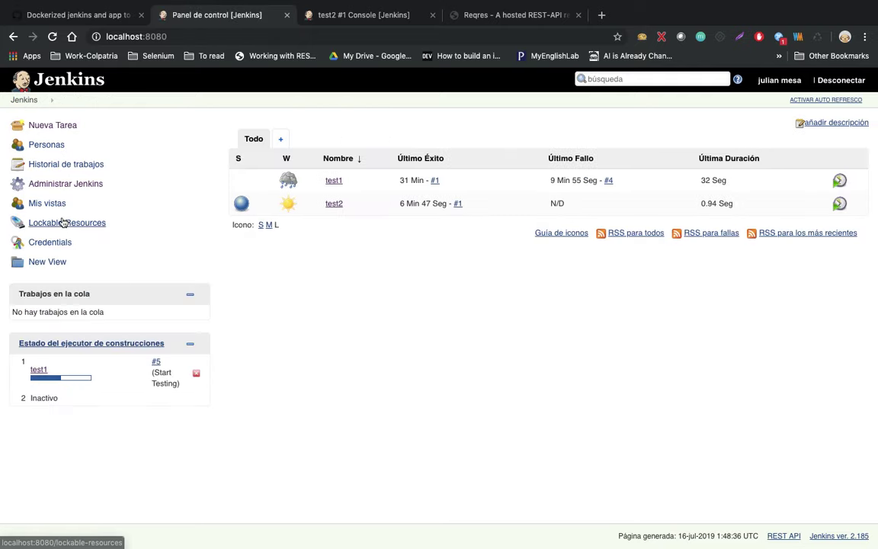
- In the gist, find 'Relax jenkins policies' and select the System.setProperty CSP line
left_click(497, 20)
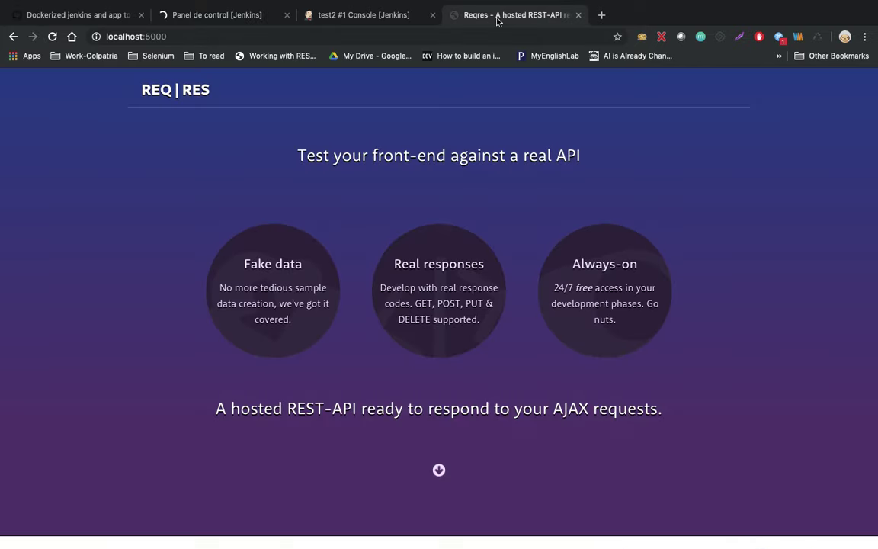
left_click(103, 17)
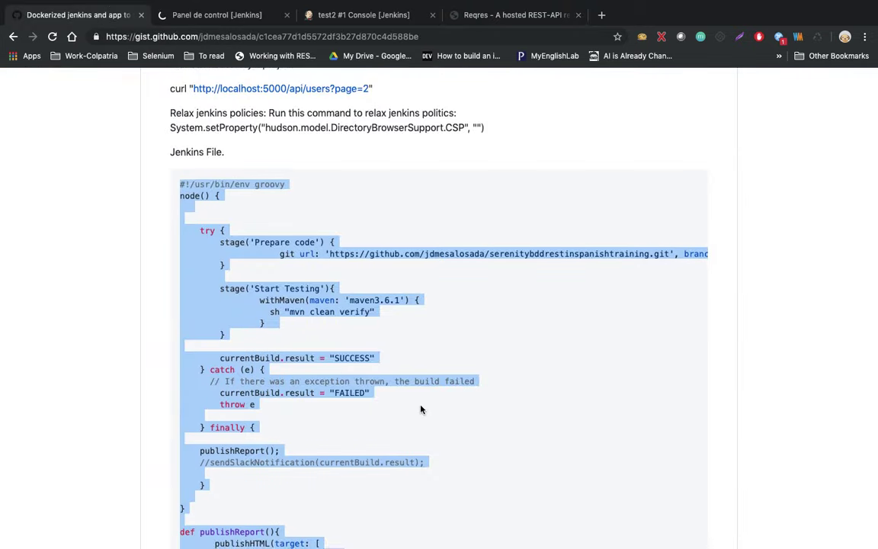
scroll(420, 410, "down", 5)
scroll(421, 409, "down", 2)
scroll(421, 409, "up", 5)
scroll(421, 410, "up", 5)
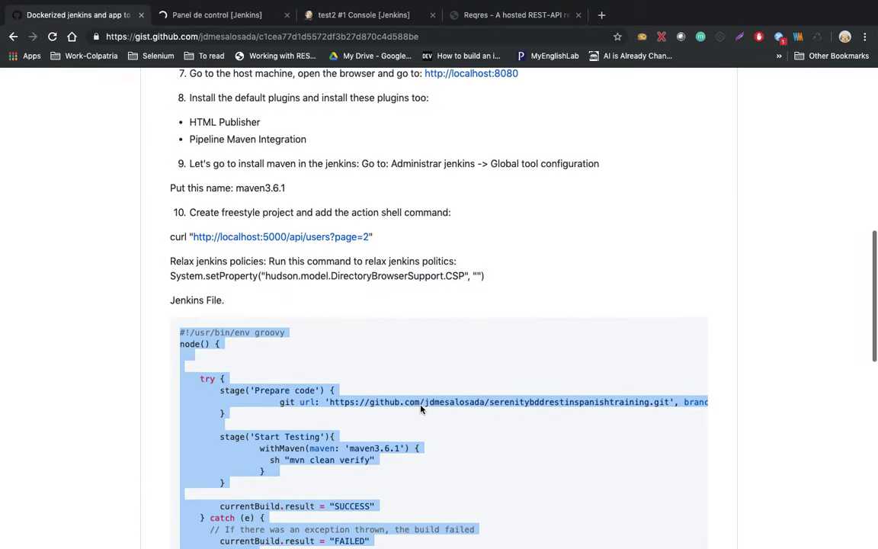
mouse_move(453, 221)
left_mouse_down()
mouse_move(241, 300)
mouse_move(169, 279)
left_mouse_up()
key("ctrl+c")
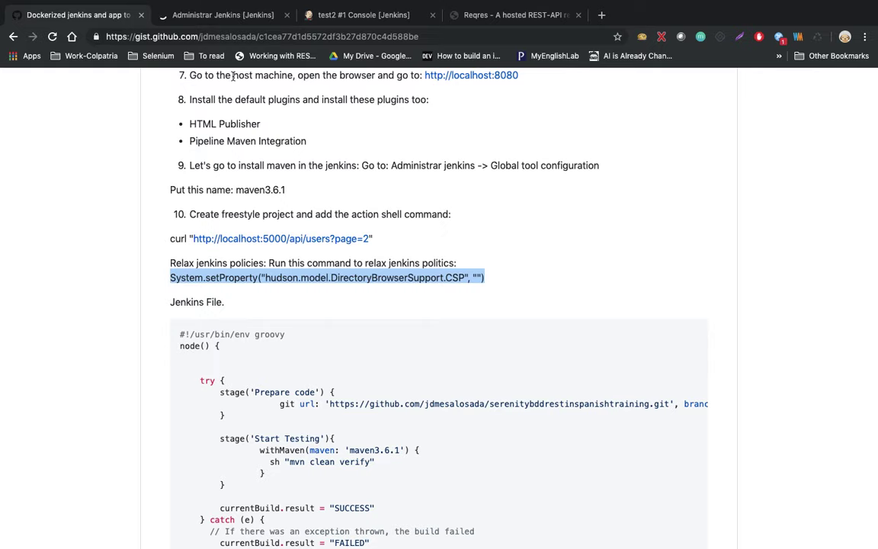
left_click(210, 19)
- Paste the command setting hudson.model.DirectoryBrowserSupport.CSP to "" into Consola de scripts and run it
scroll(441, 262, "down", 3)
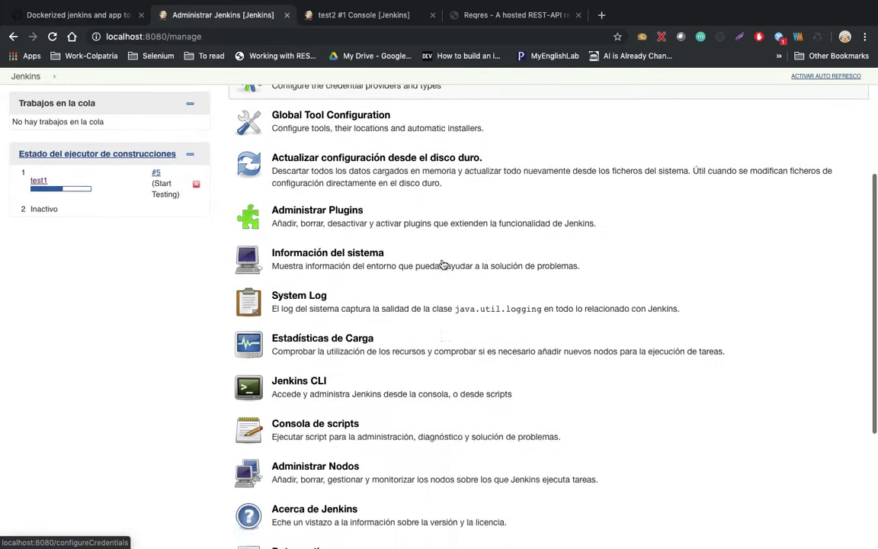
scroll(374, 287, "down", 2)
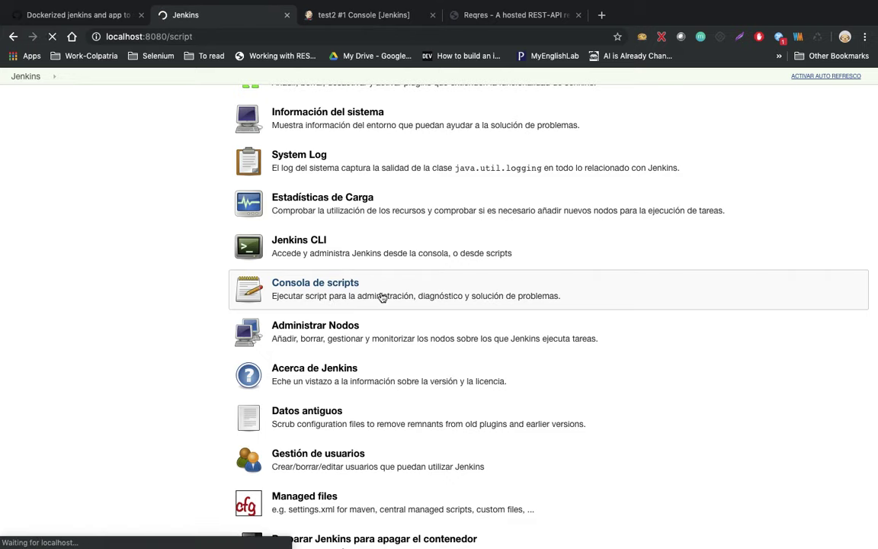
left_click(291, 248)
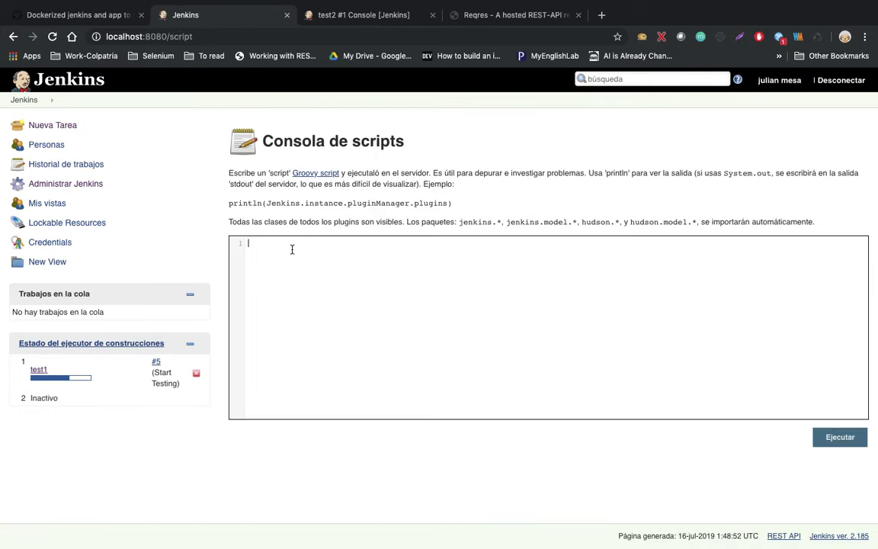
key("ctrl+v")
left_click(839, 436)
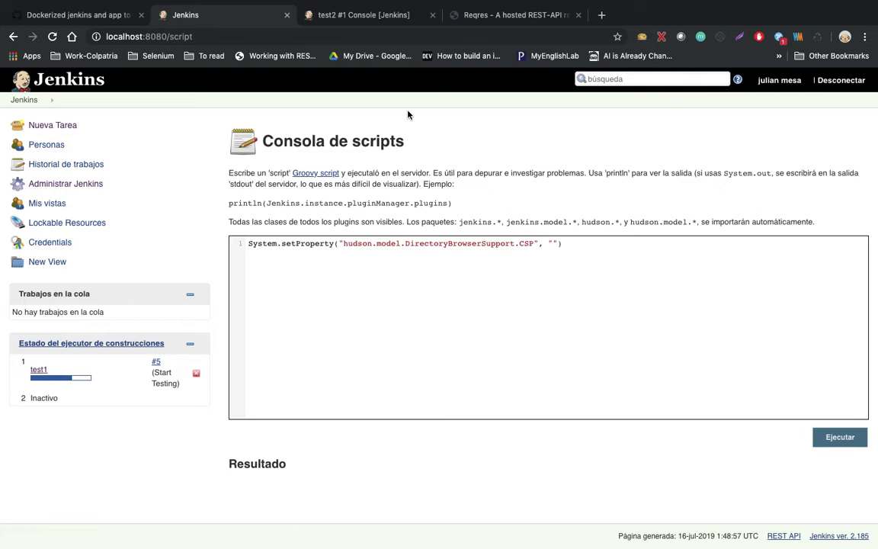
- Look through the other open tabs, then return to the Jenkins dashboard and open test1
left_click(320, 15)
left_click(114, 15)
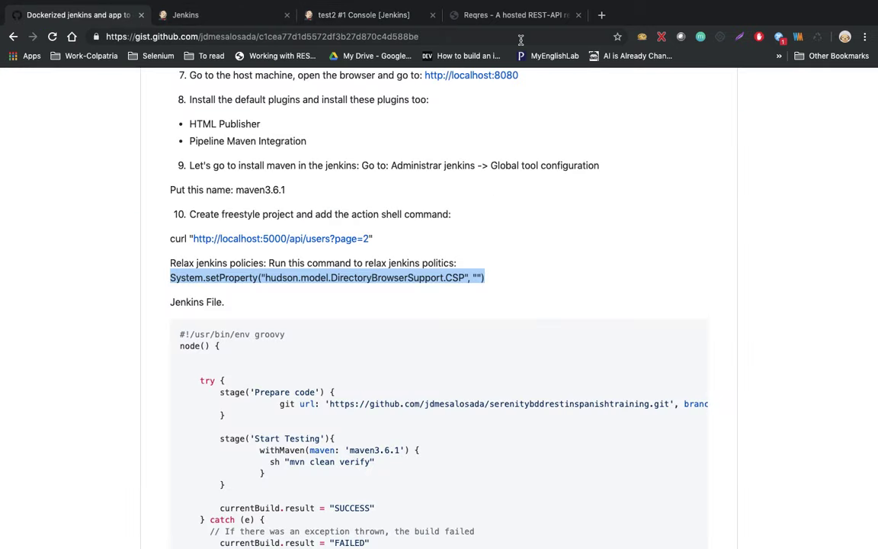
left_click(473, 15)
left_click(243, 21)
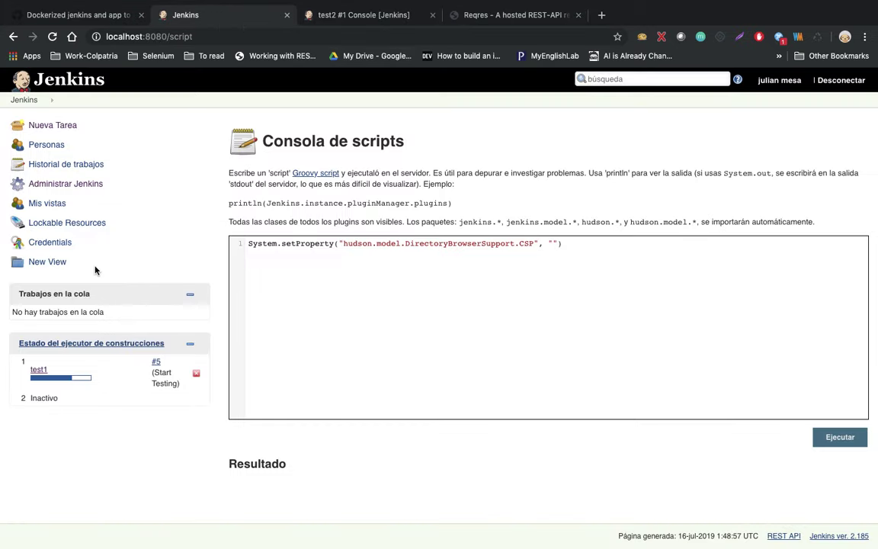
left_click(24, 99)
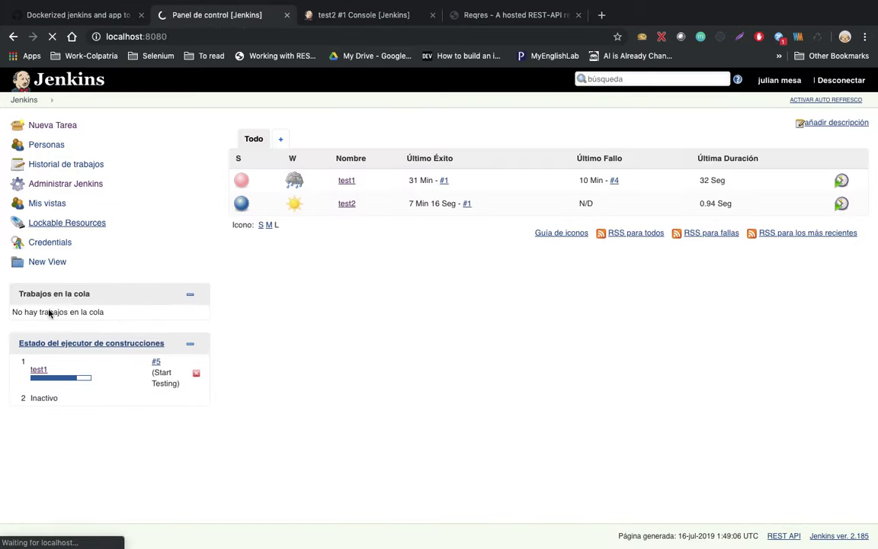
left_click(342, 181)
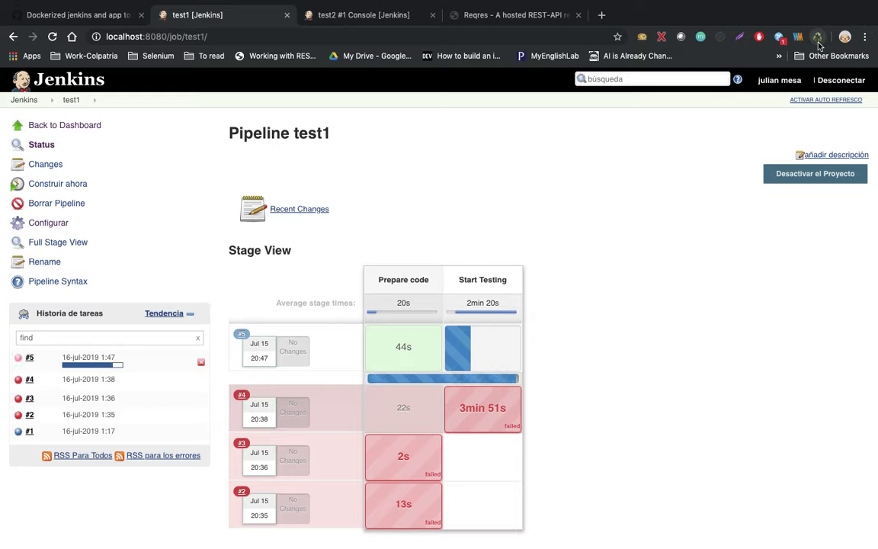
- Open build #4's Serenity report, now styled with its results chart, and show the Test Results table
left_click(71, 99)
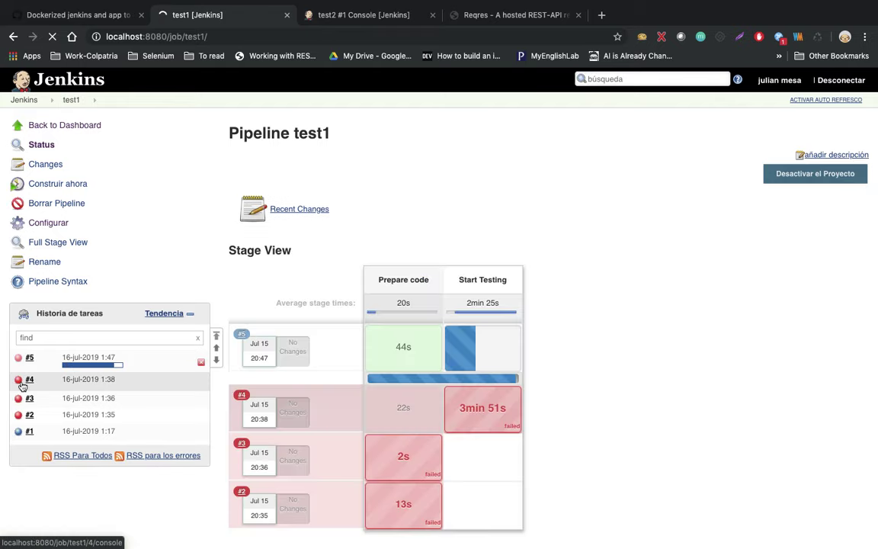
left_click(23, 385)
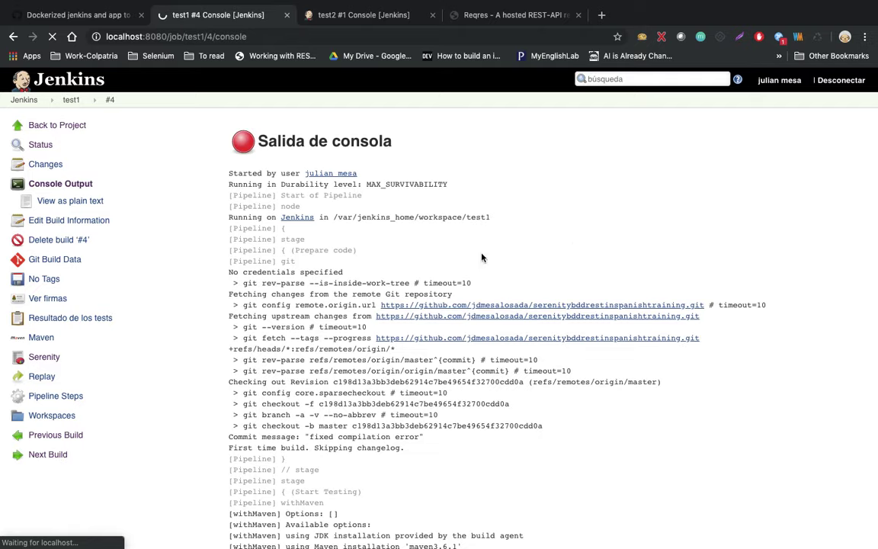
left_click(47, 356)
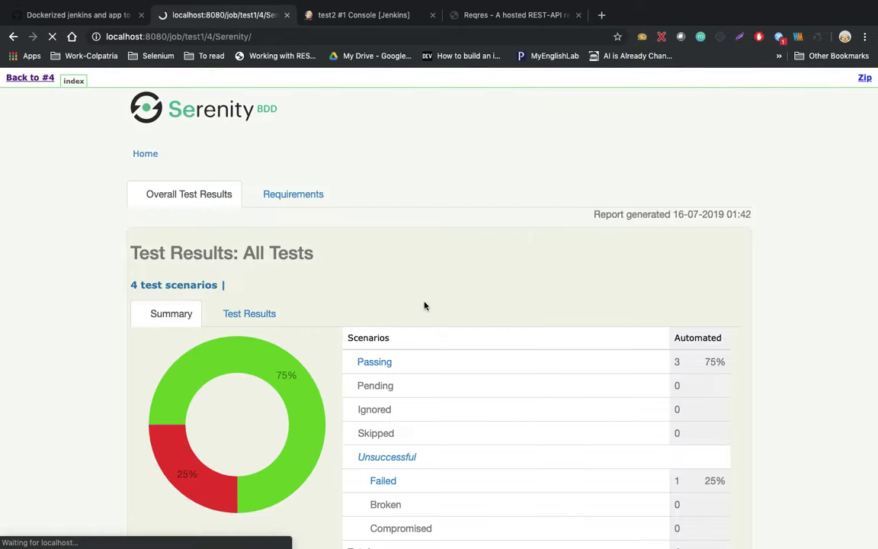
scroll(512, 319, "down", 3)
scroll(511, 319, "up", 3)
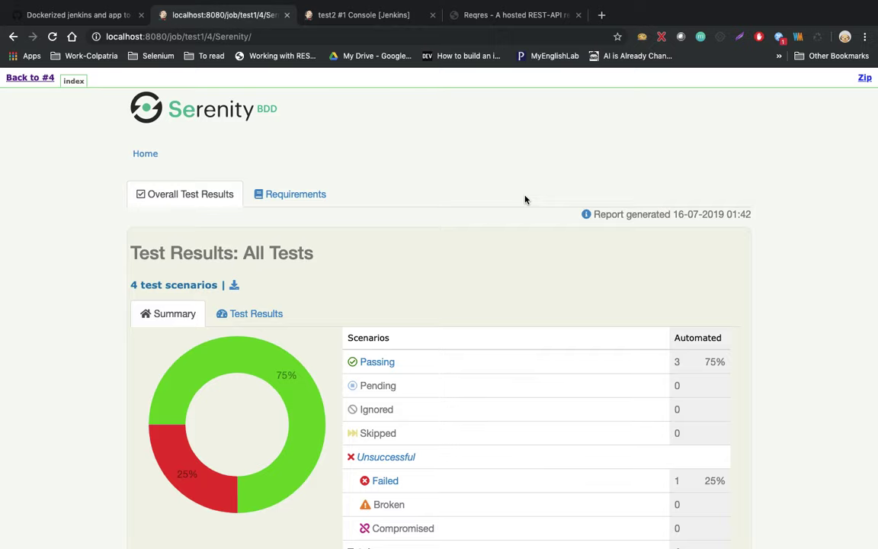
scroll(524, 199, "down", 2)
left_click(254, 237)
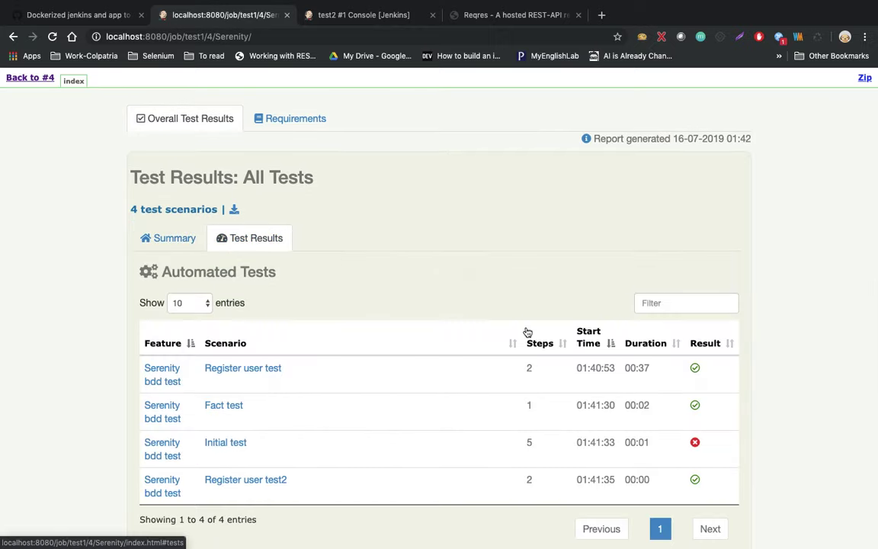
- Open Register user test, expand its POST to /api/register, and show the REST Query returning 200
scroll(249, 271, "down", 3)
left_click(243, 243)
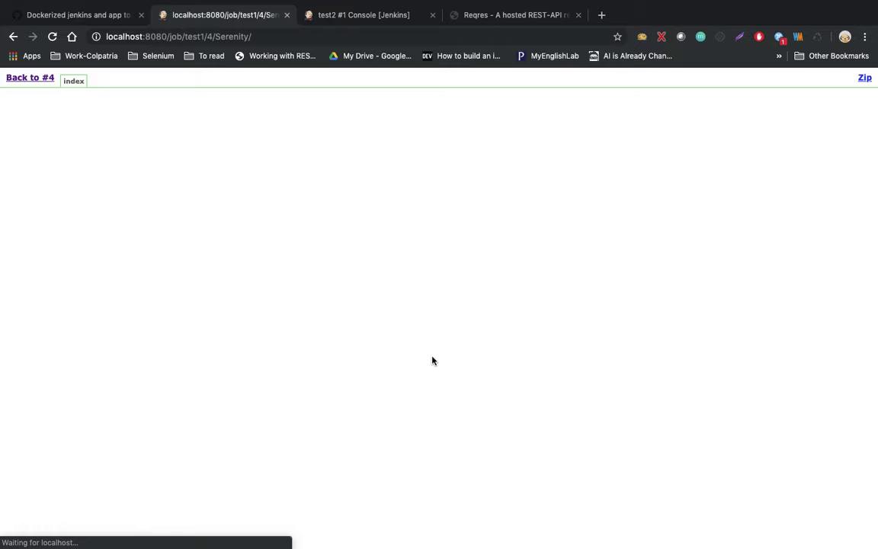
scroll(386, 340, "down", 1)
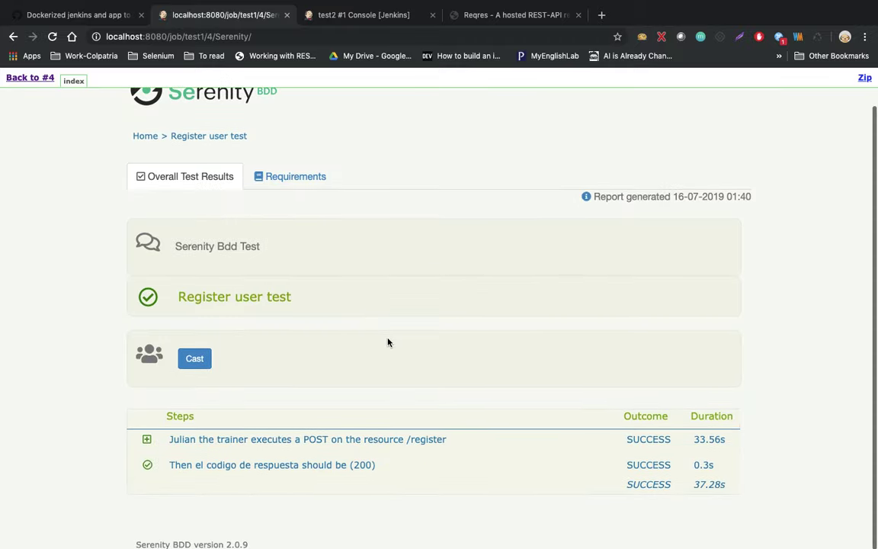
left_click(353, 439)
scroll(393, 419, "down", 2)
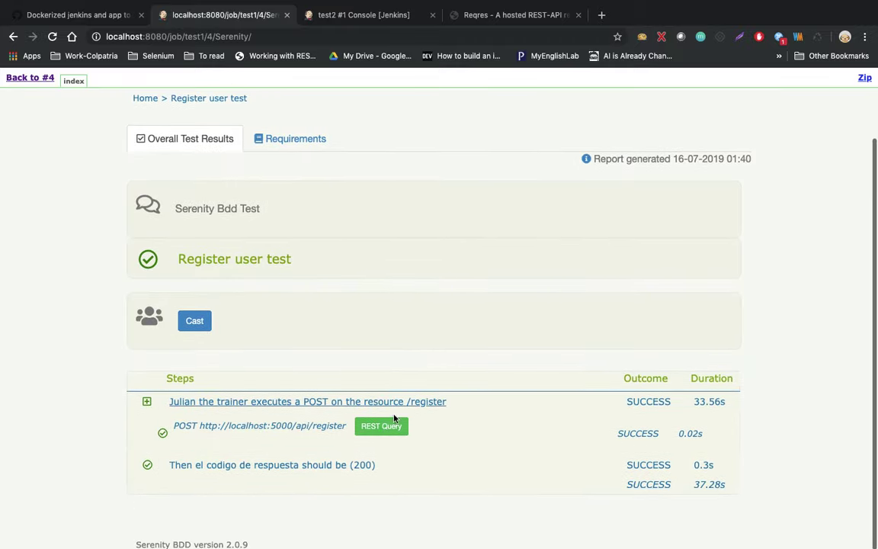
left_click(381, 425)
scroll(432, 323, "down", 5)
scroll(432, 323, "up", 3)
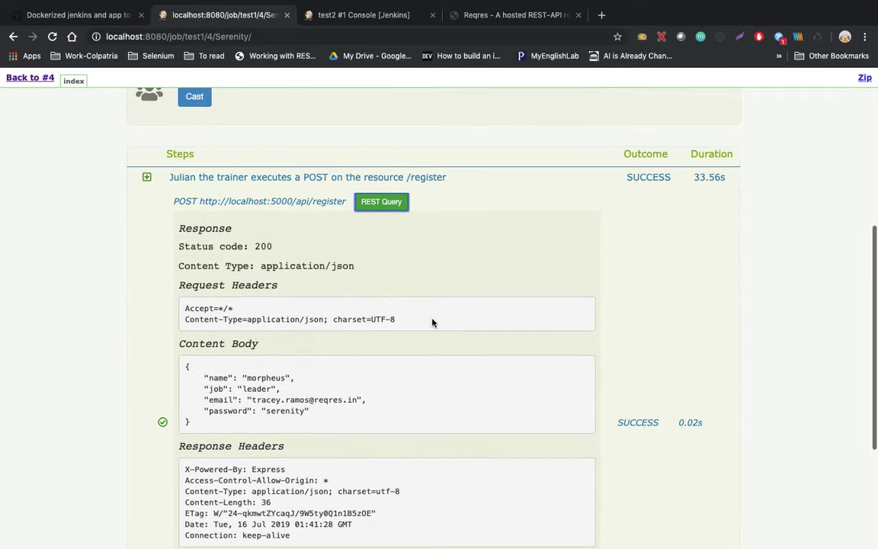
scroll(432, 322, "down", 3)
scroll(374, 368, "up", 4)
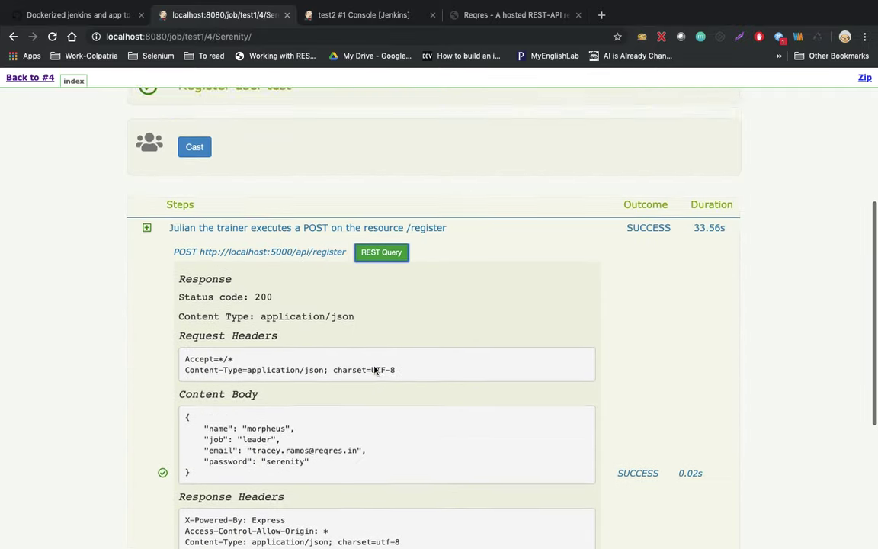
scroll(374, 368, "up", 3)
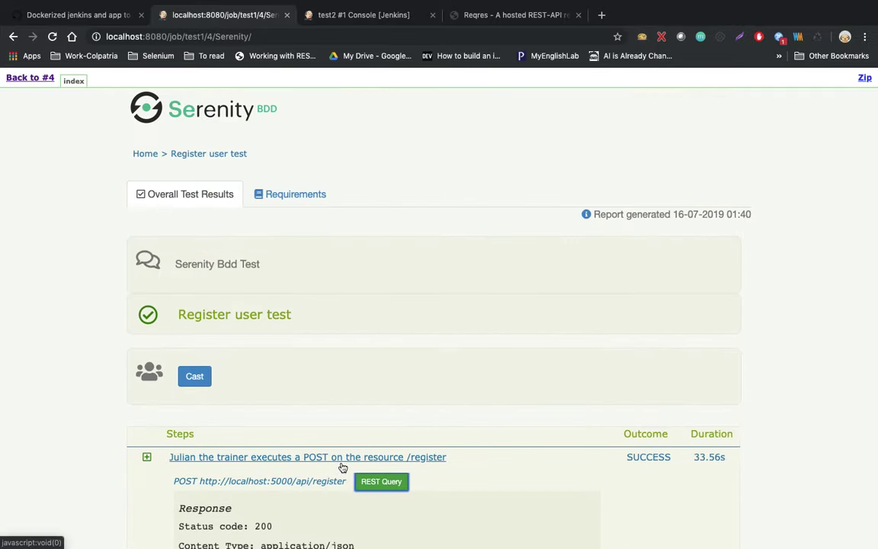